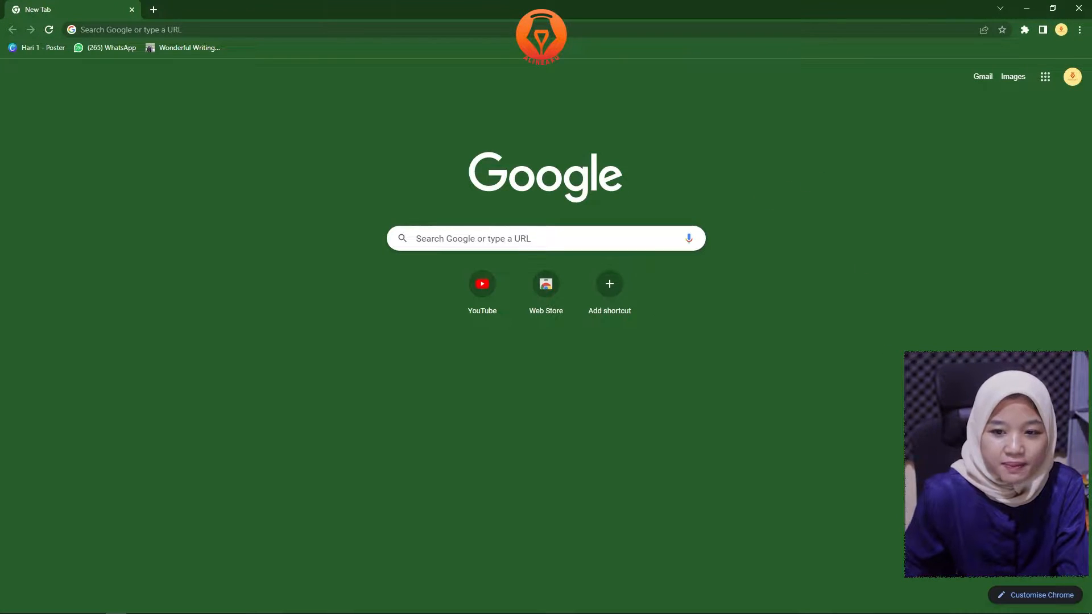
- Open Google Drive from the list of Google apps
mouse_move(994, 612)
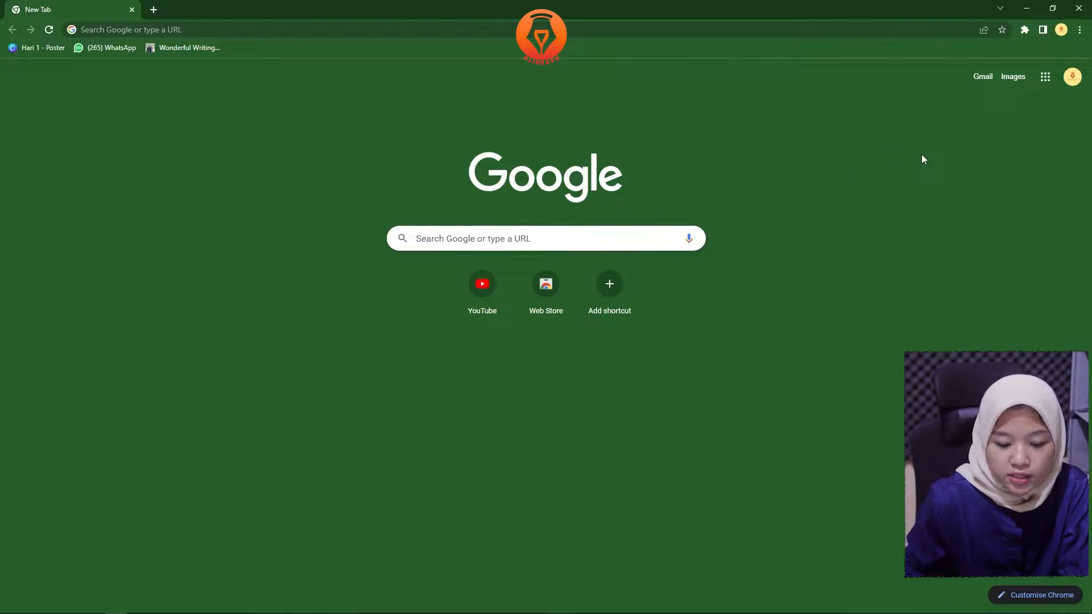
click(1045, 78)
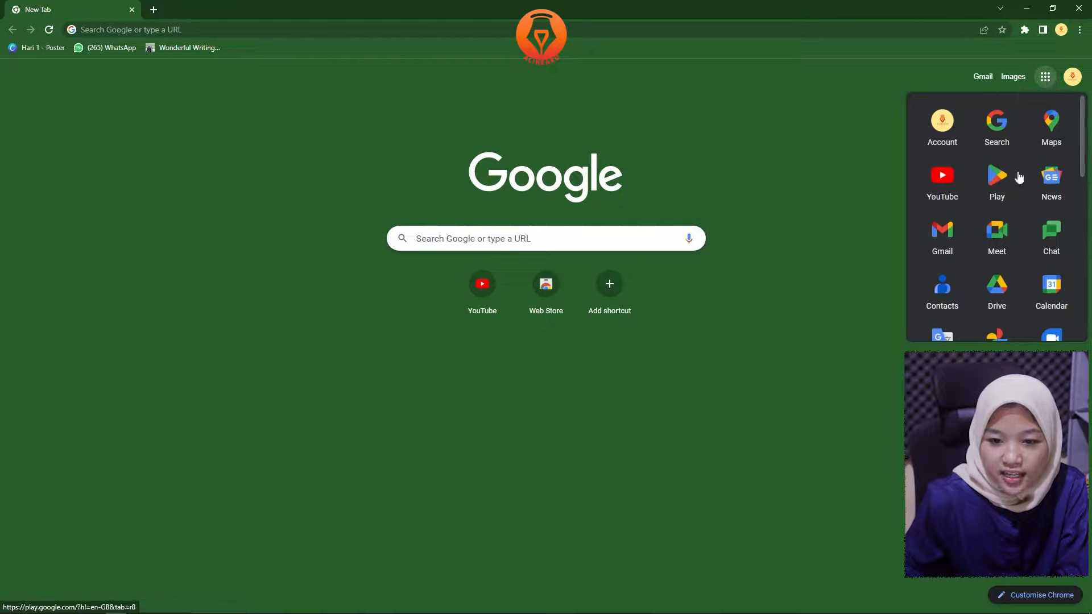
click(998, 300)
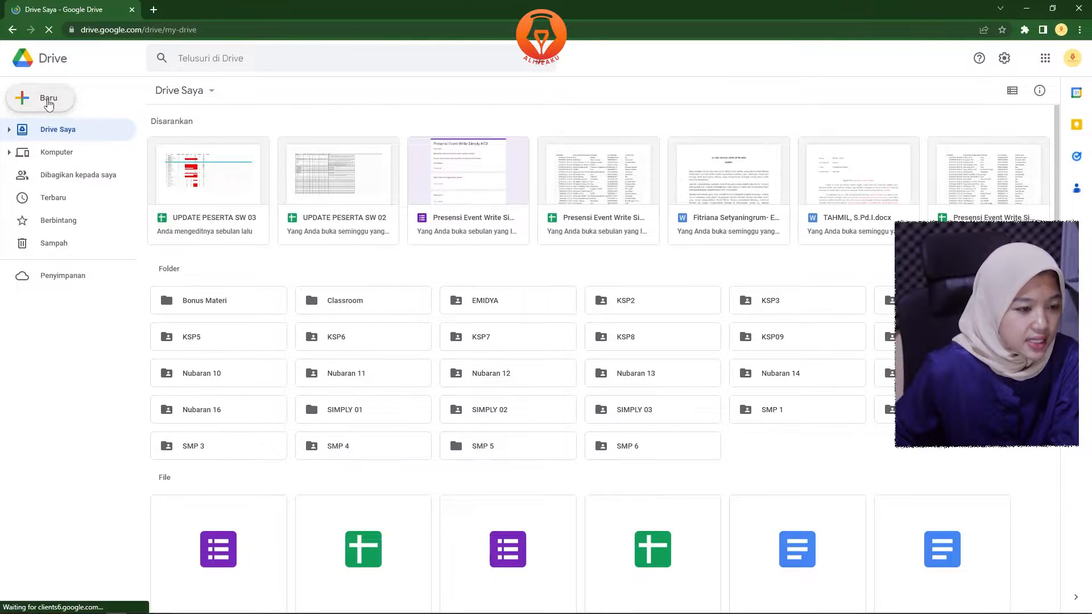
- Upload the Word file "Antologi Event Materi Contoh" from the Downloads folder to My Drive
click(49, 101)
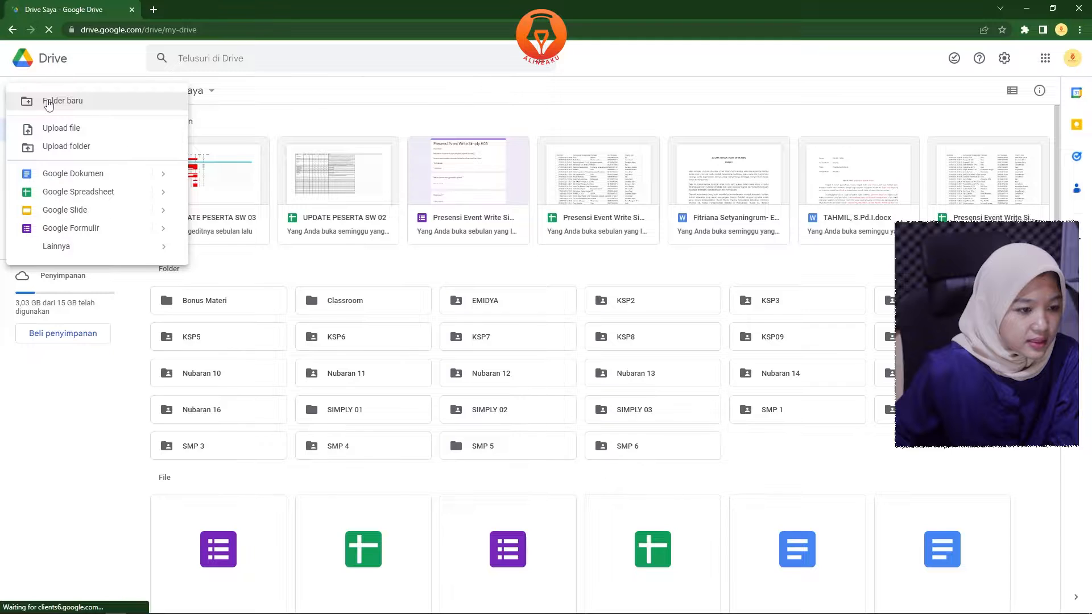
click(72, 128)
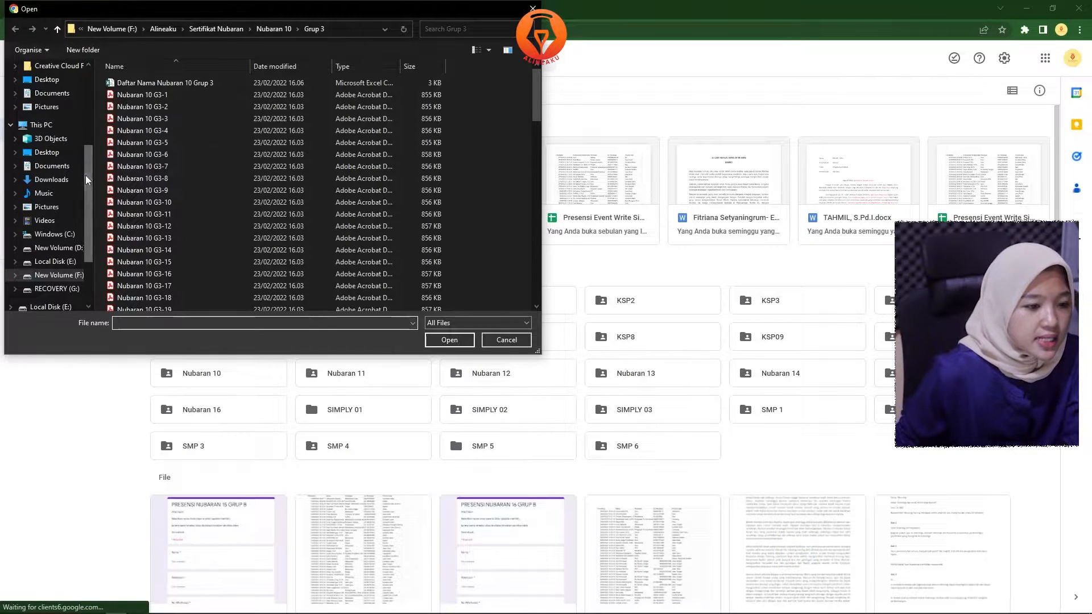
scroll(85, 119, up, 3)
scroll(84, 120, up, 2)
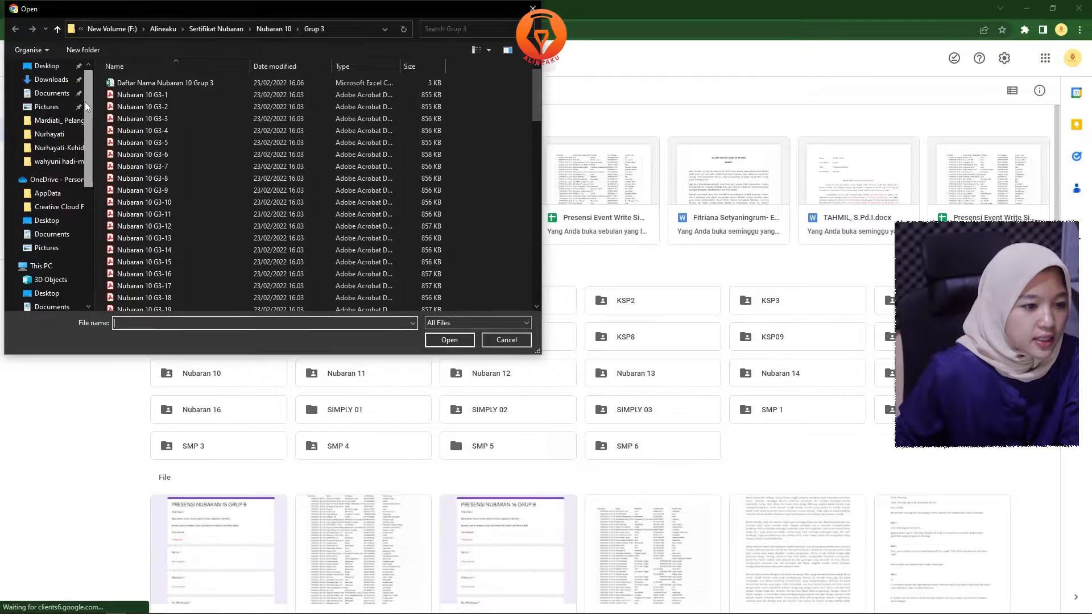
click(50, 103)
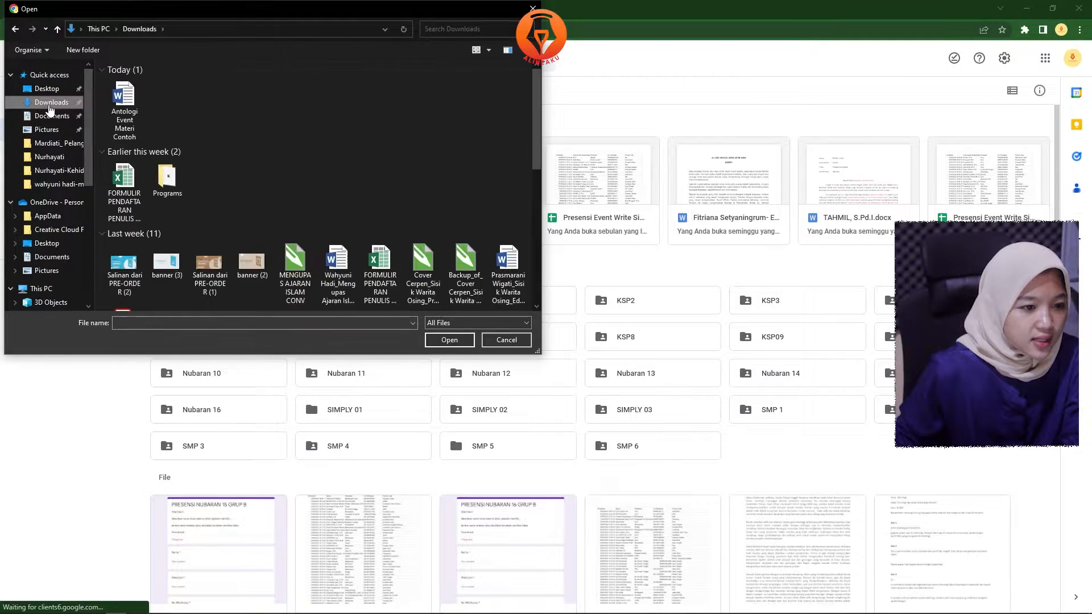
click(124, 111)
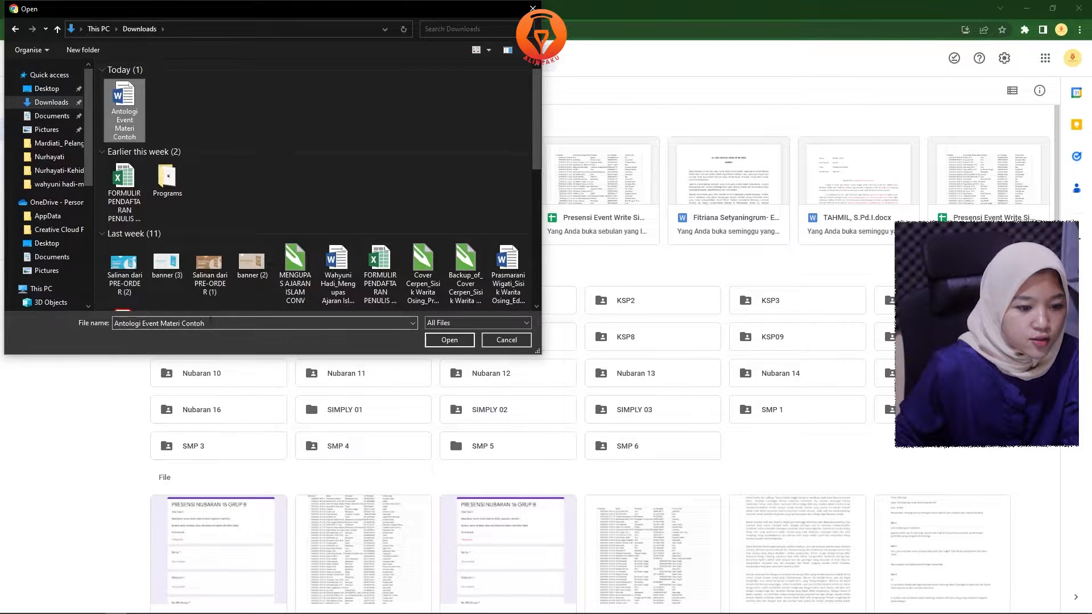
click(454, 344)
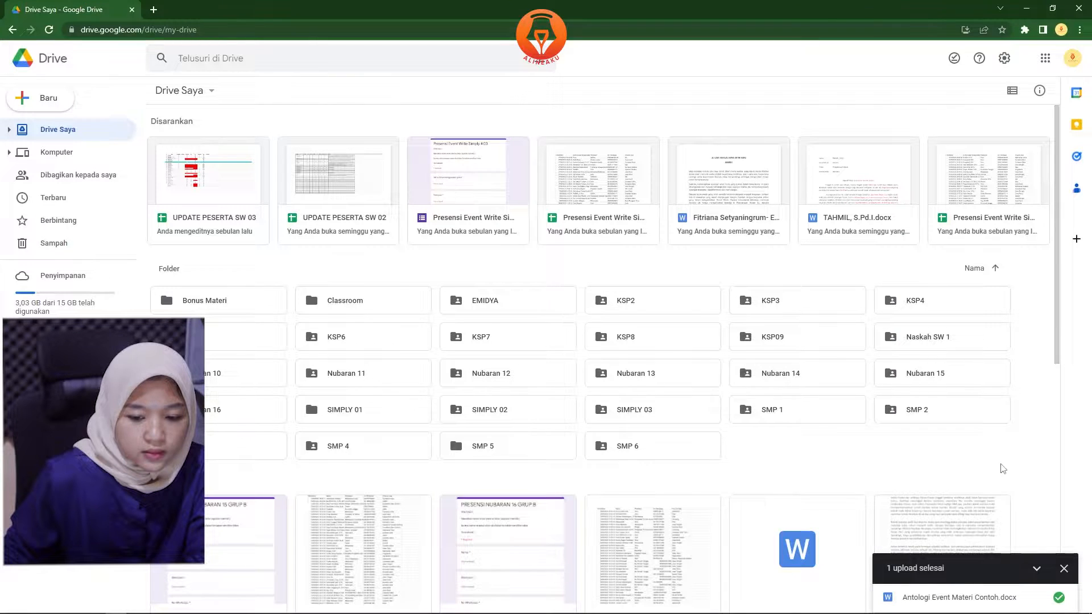
- Find the uploaded "Antologi Event Materi Contoh" file in My Drive and open it in Google Docs
mouse_move(989, 597)
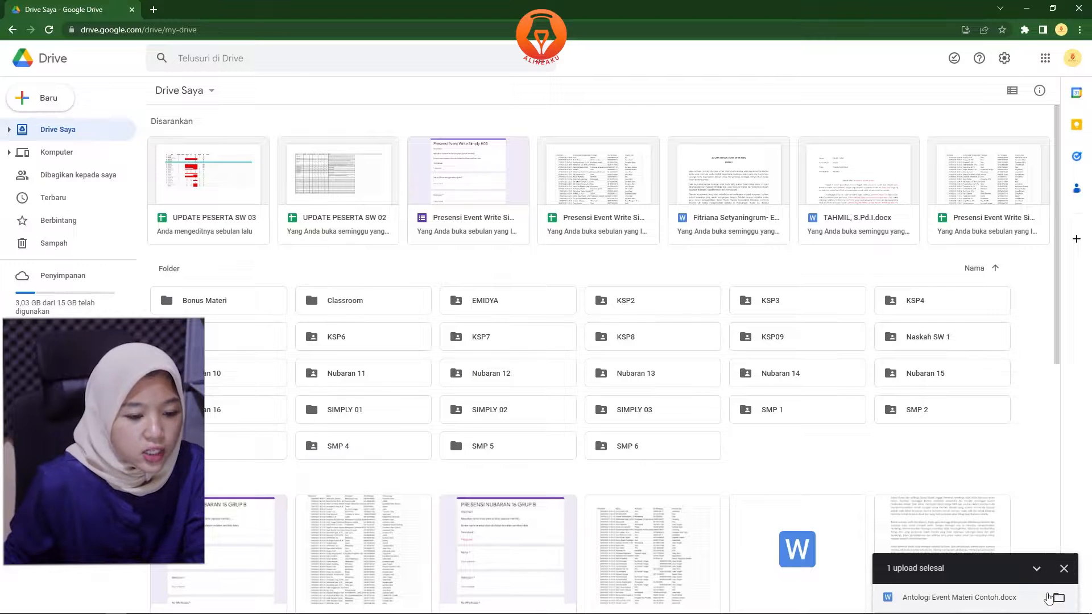
scroll(1047, 461, down, 1)
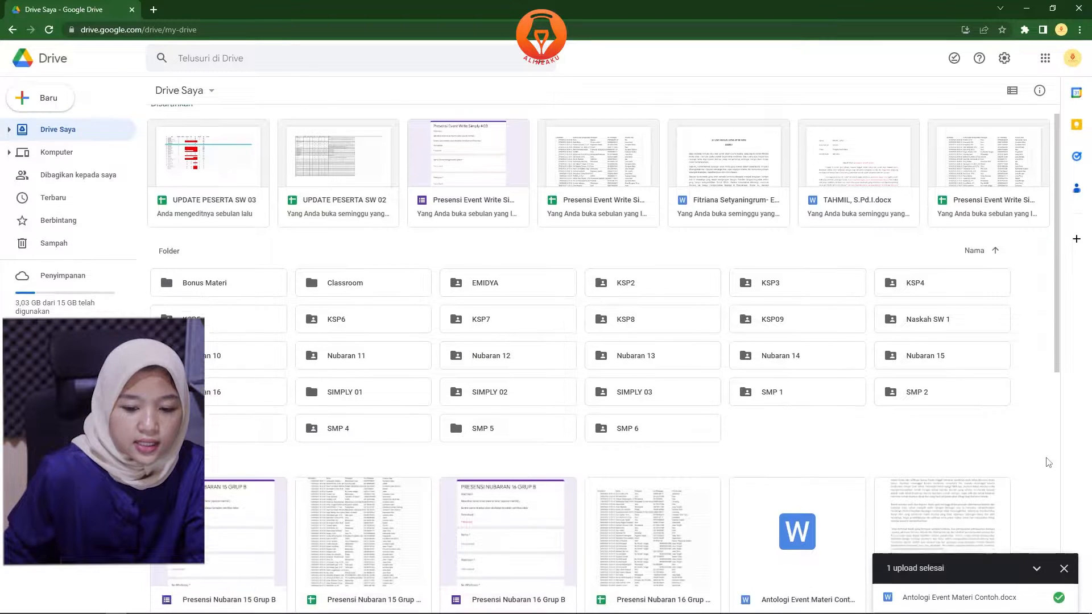
scroll(1046, 455, down, 1)
scroll(1031, 428, down, 1)
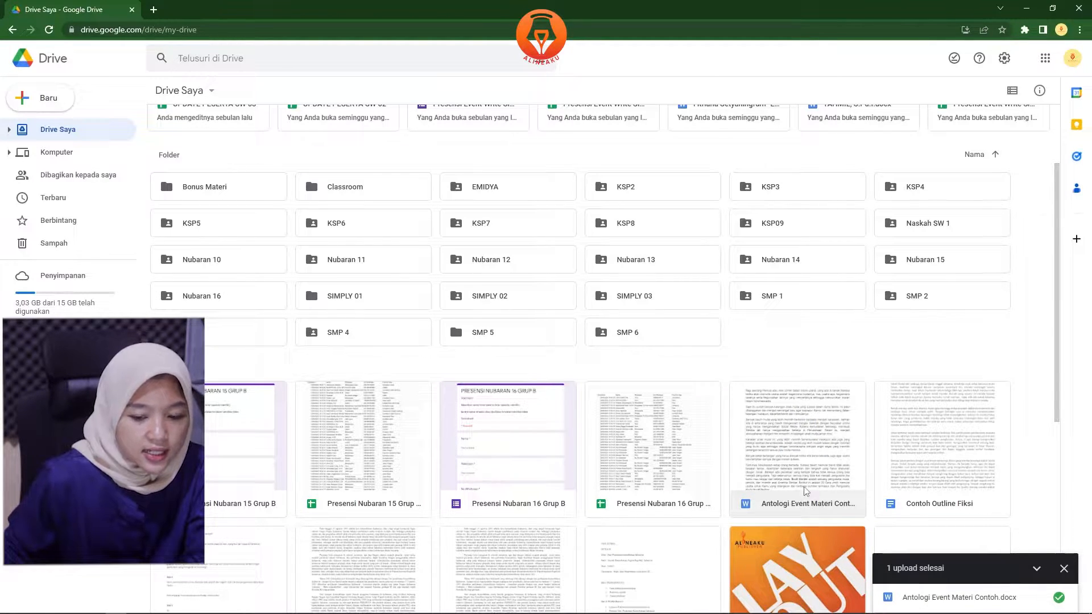
click(795, 469)
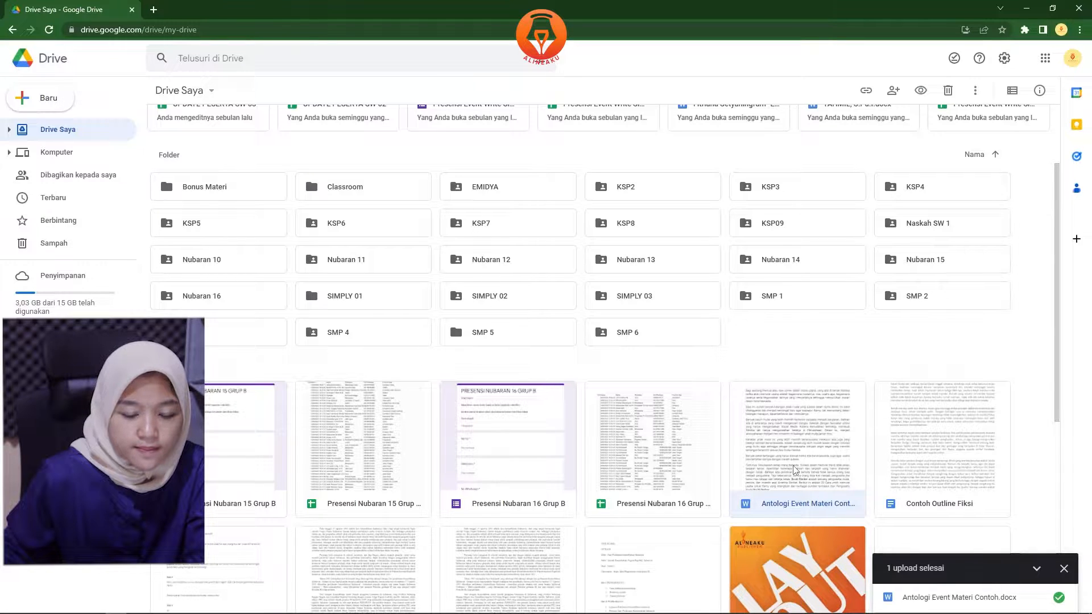
double_click(795, 470)
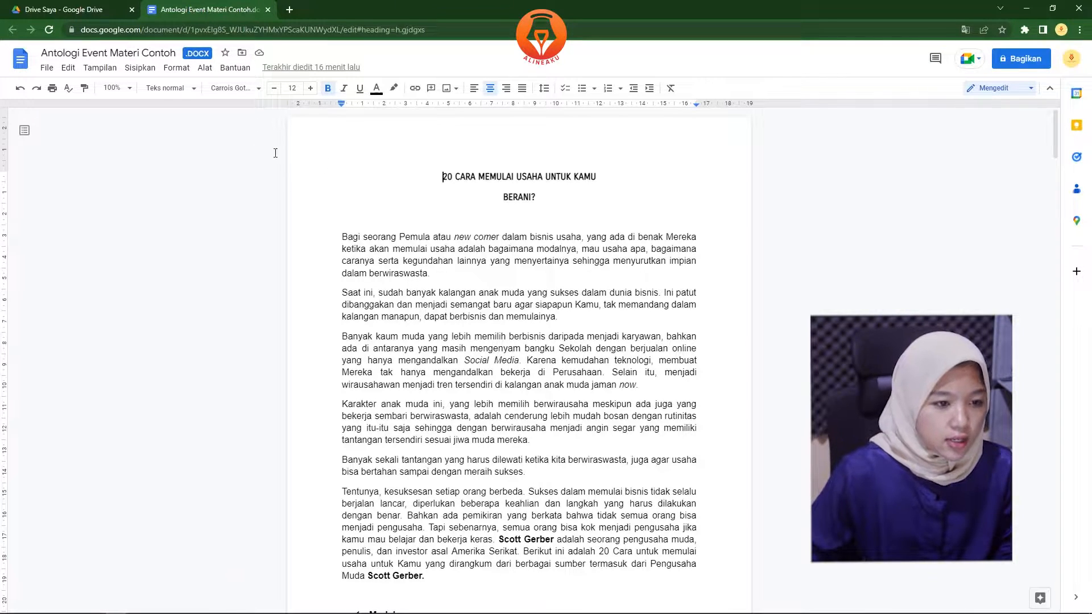
- Turn the display of spelling suggestions off and back on for the document
click(205, 69)
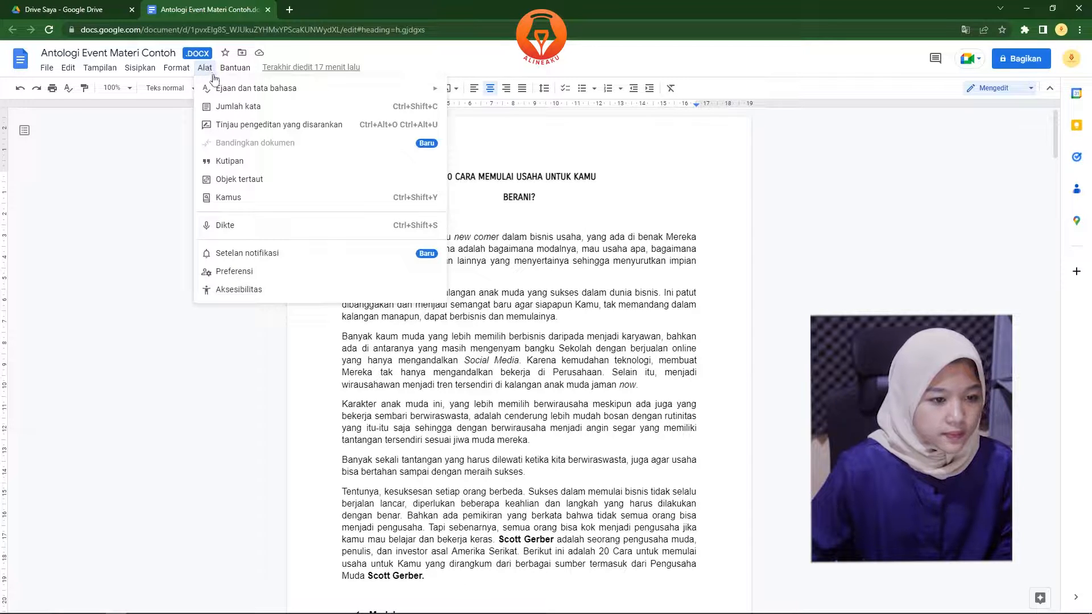
mouse_move(237, 95)
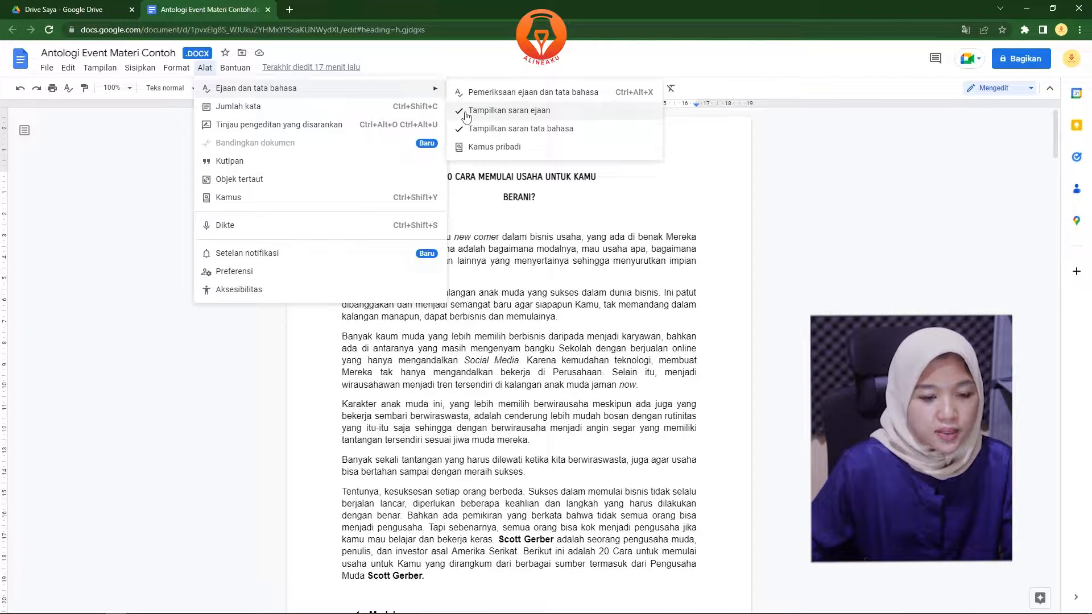
click(467, 111)
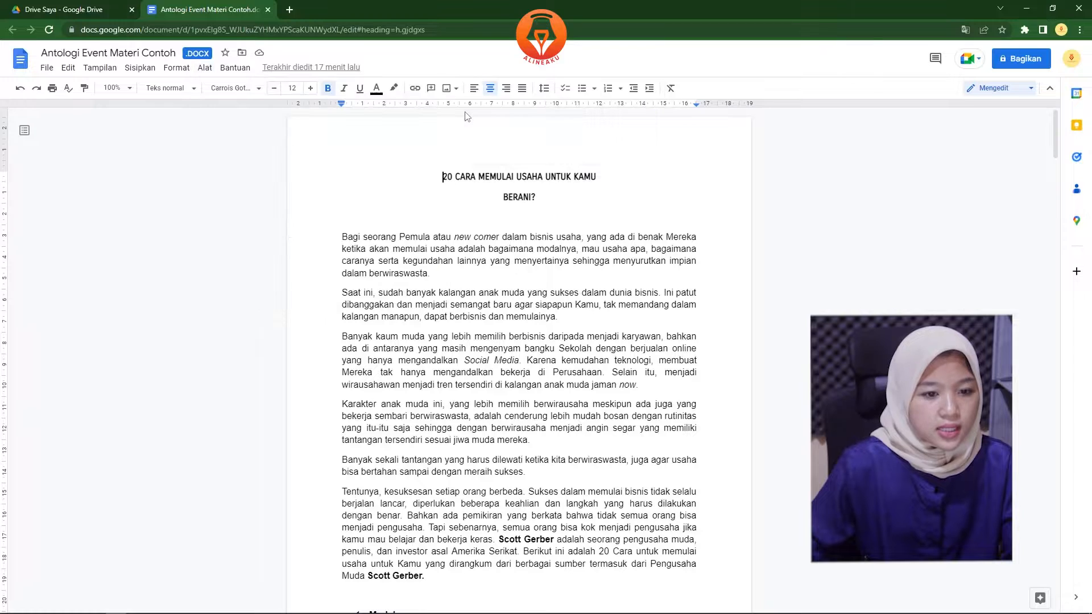
click(204, 68)
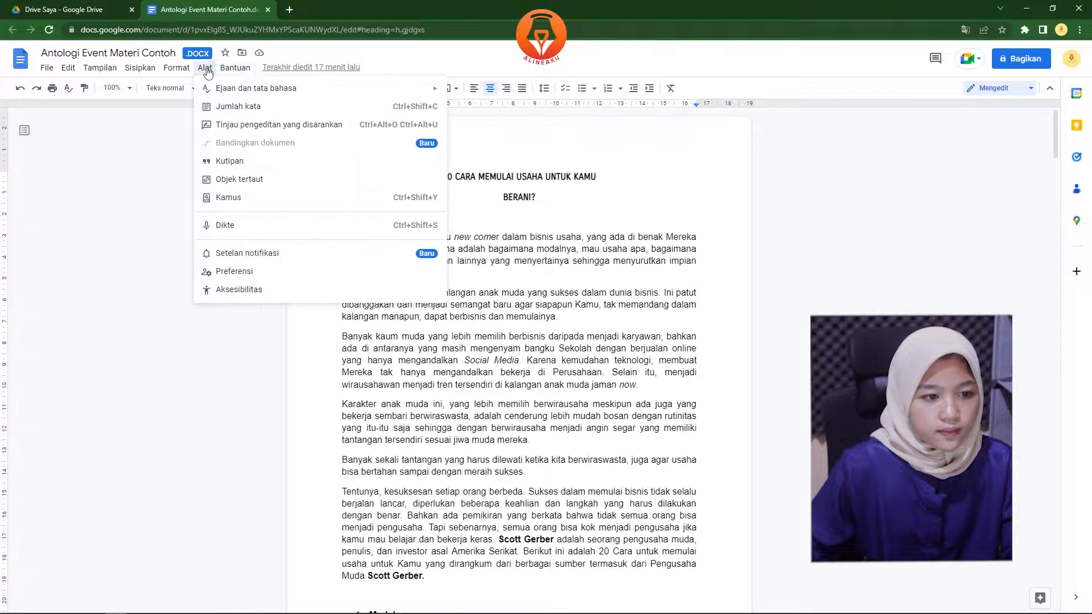
click(204, 68)
click(205, 68)
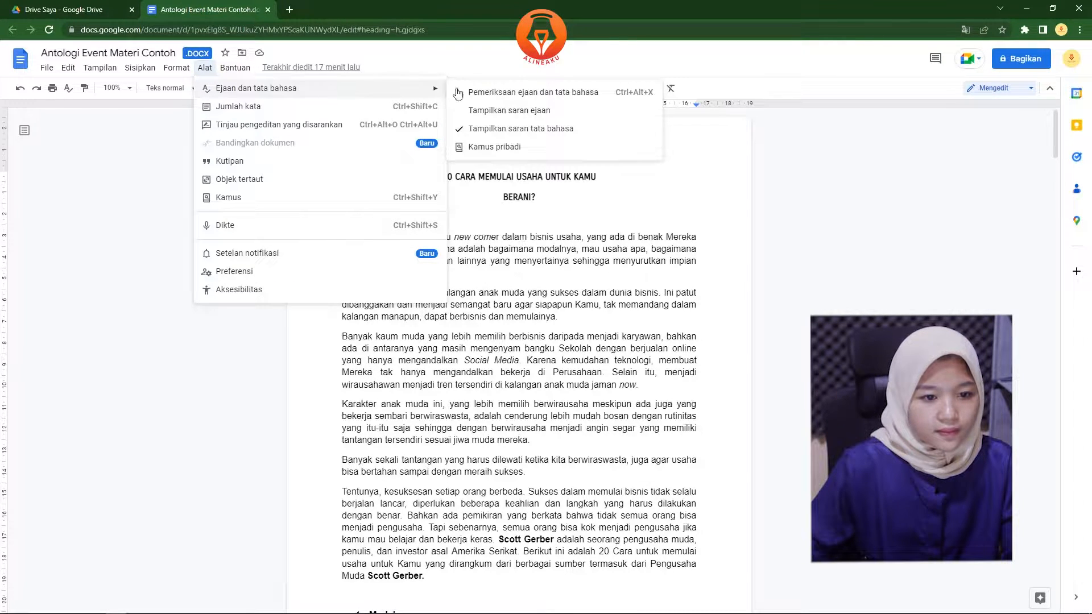
click(467, 111)
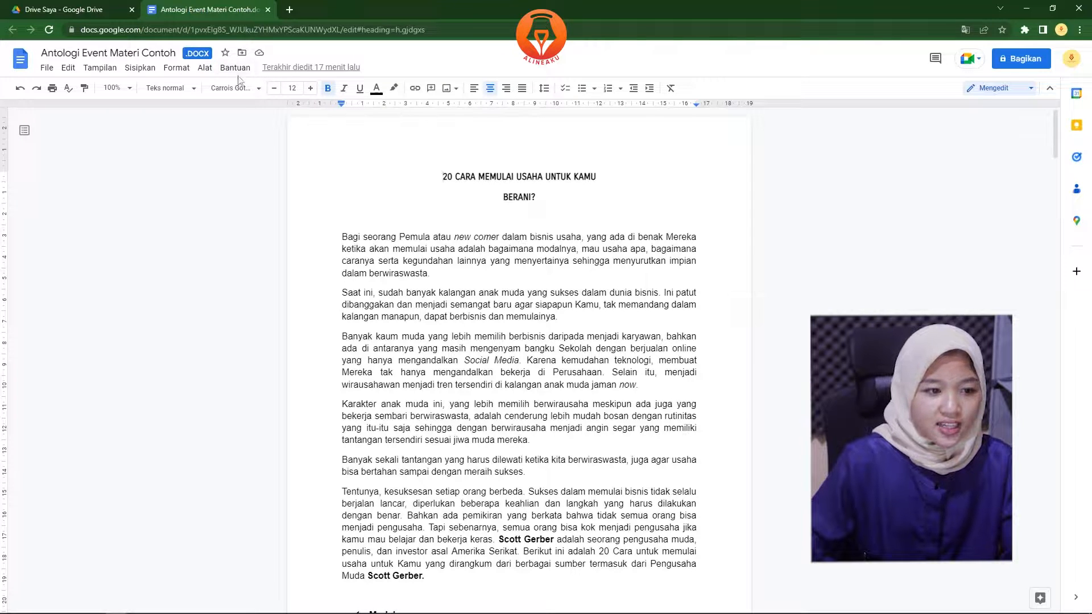
- Run the spelling and grammar check and accept replacing "mebunjang" with "menunjang" in the Modal section
click(206, 68)
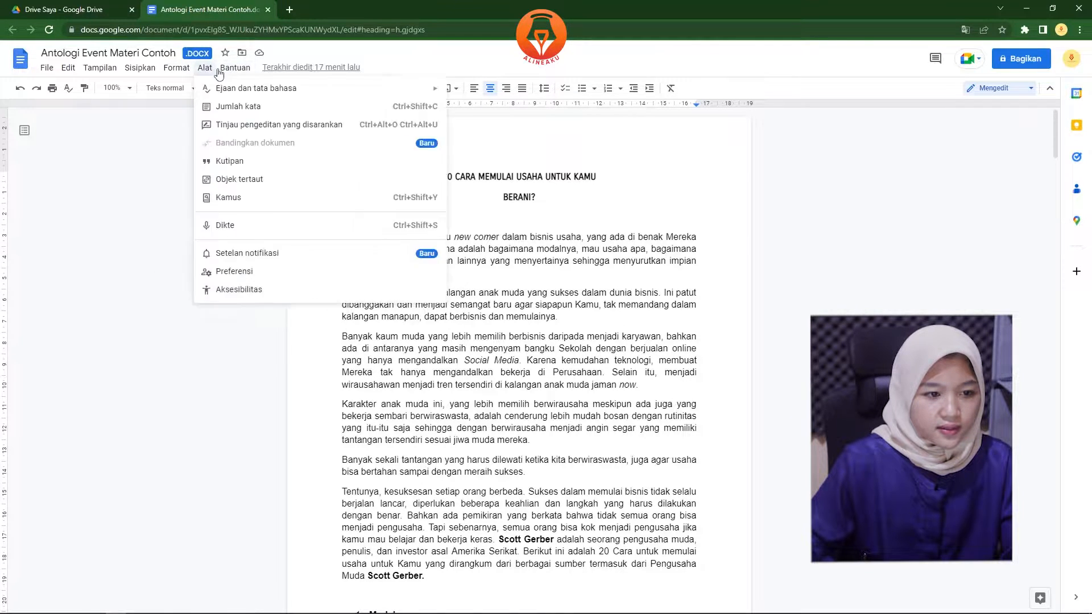
mouse_move(263, 92)
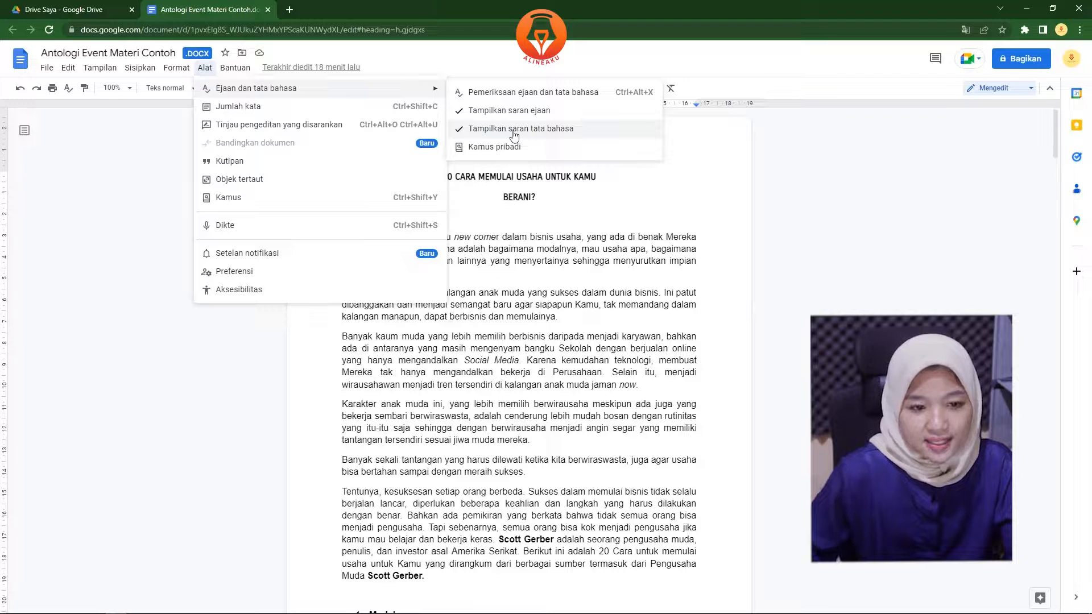
click(522, 92)
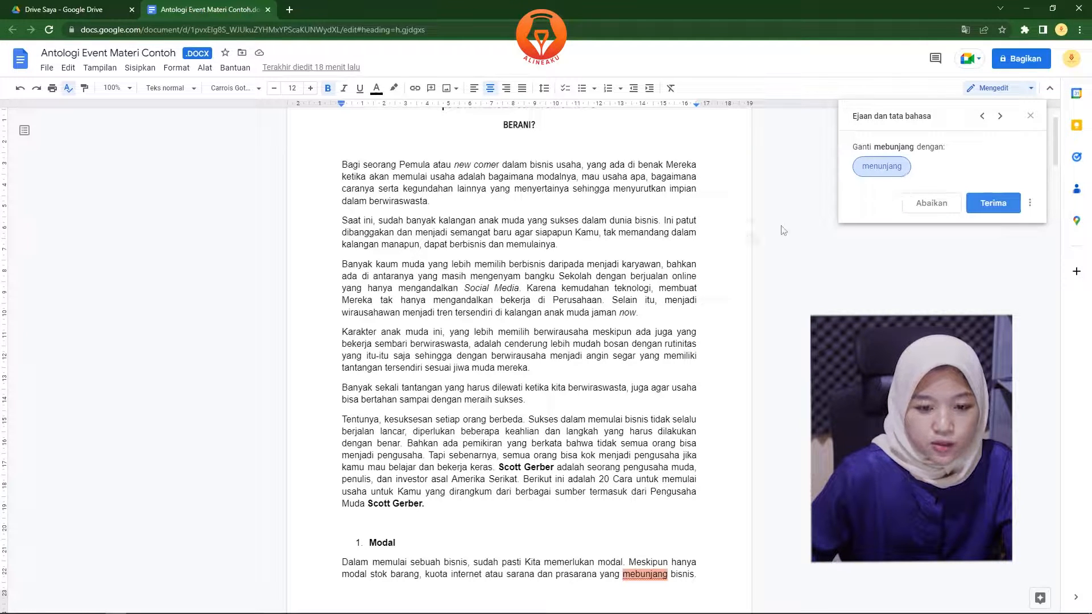
scroll(689, 292, down, 2)
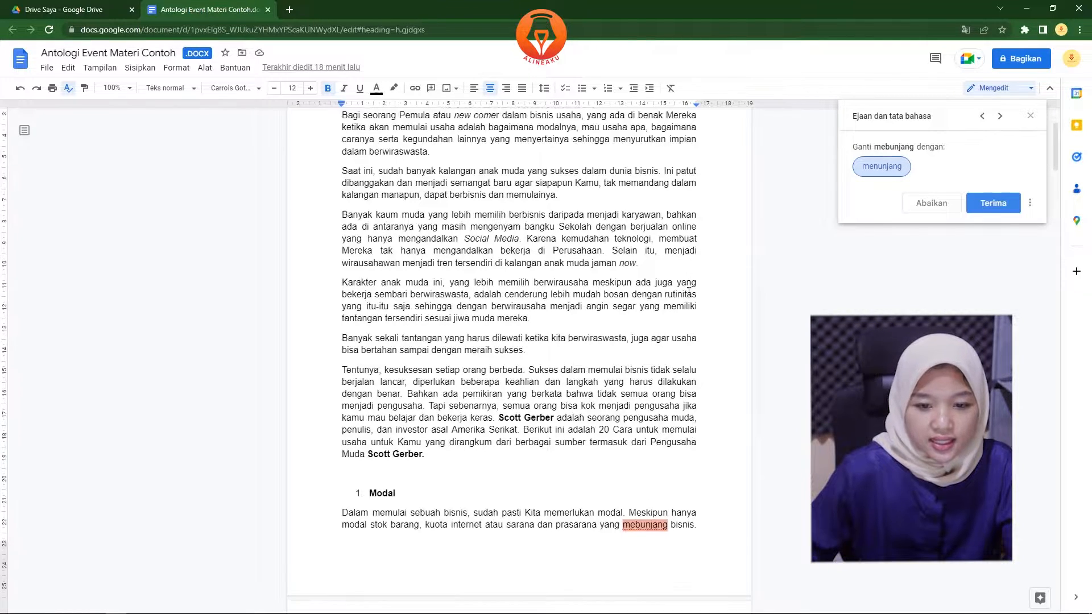
scroll(592, 259, up, 2)
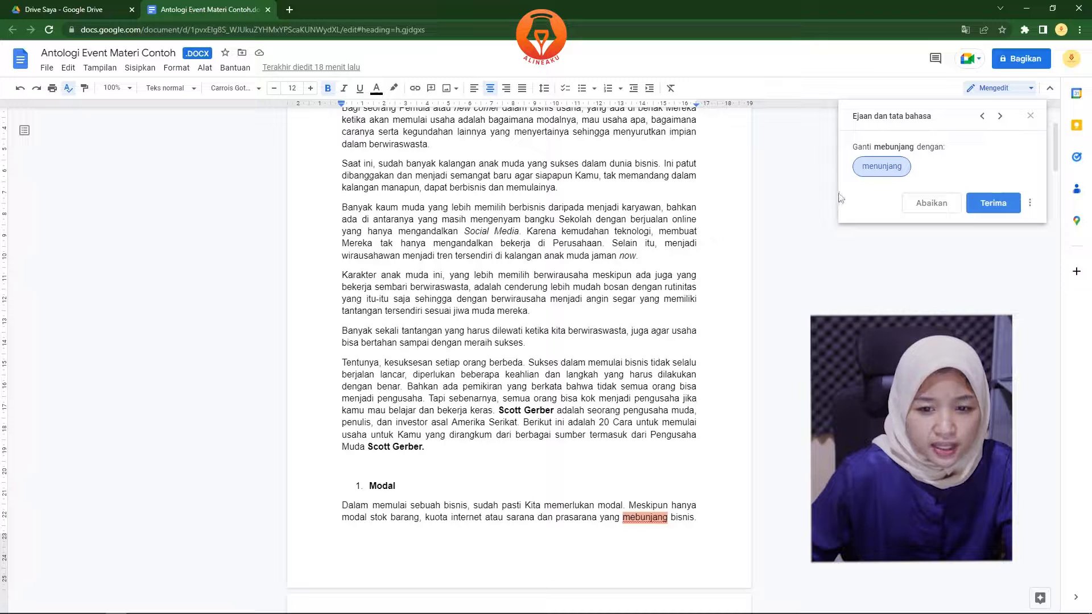
scroll(716, 321, down, 4)
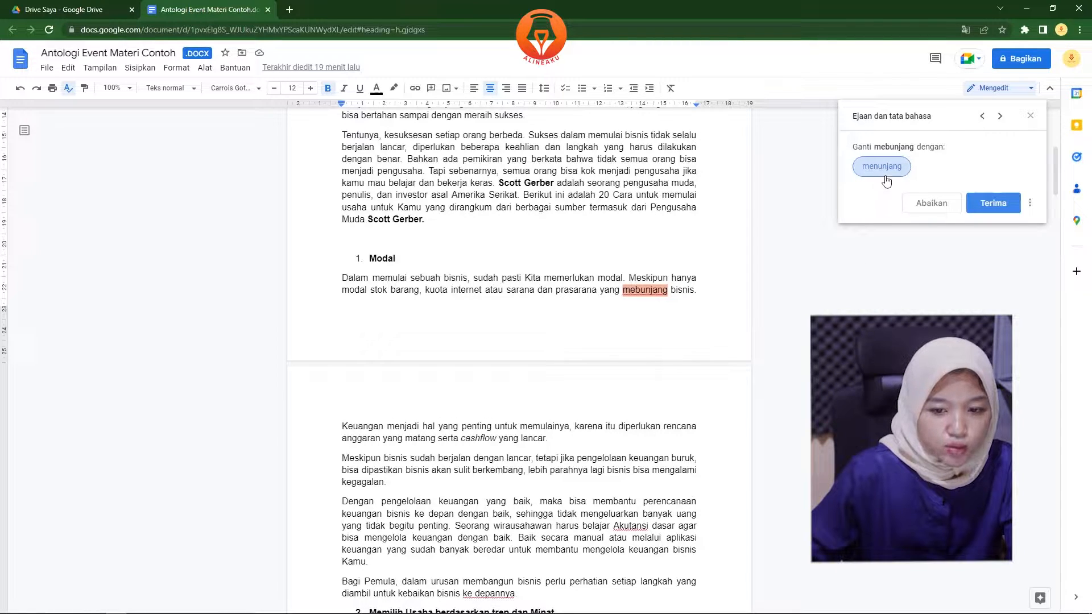
click(988, 209)
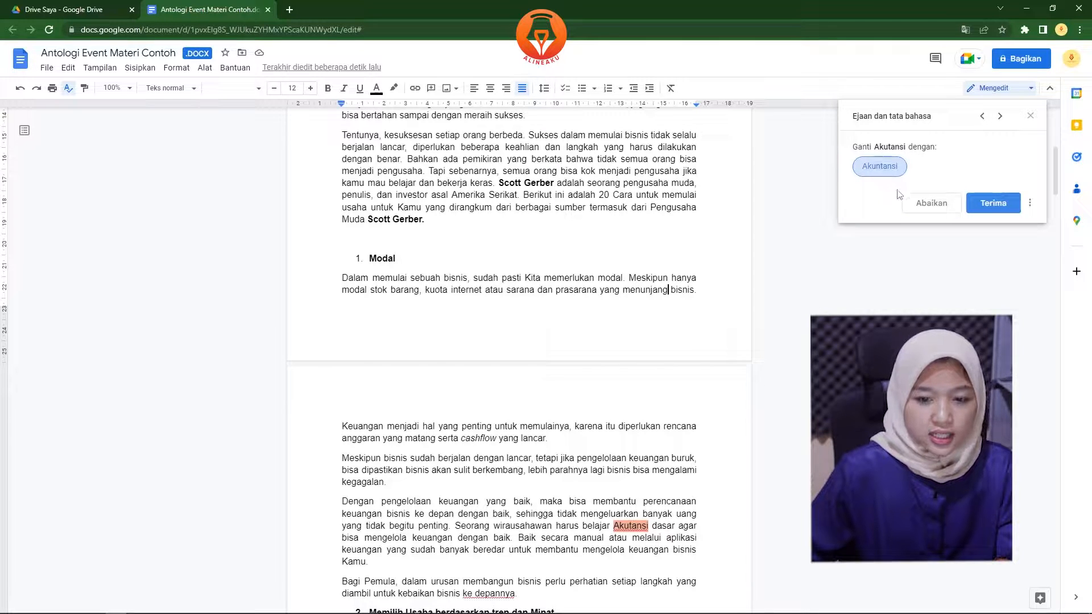
- Search Google in a new tab for "akutansi atau akuntansi" to verify the correct spelling
scroll(779, 384, down, 2)
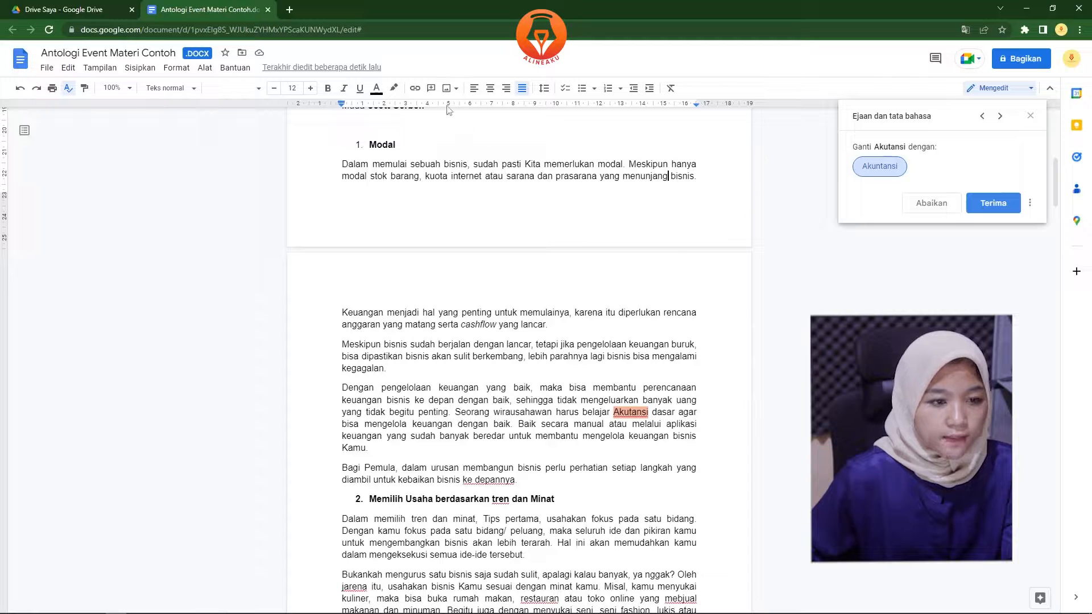
click(292, 10)
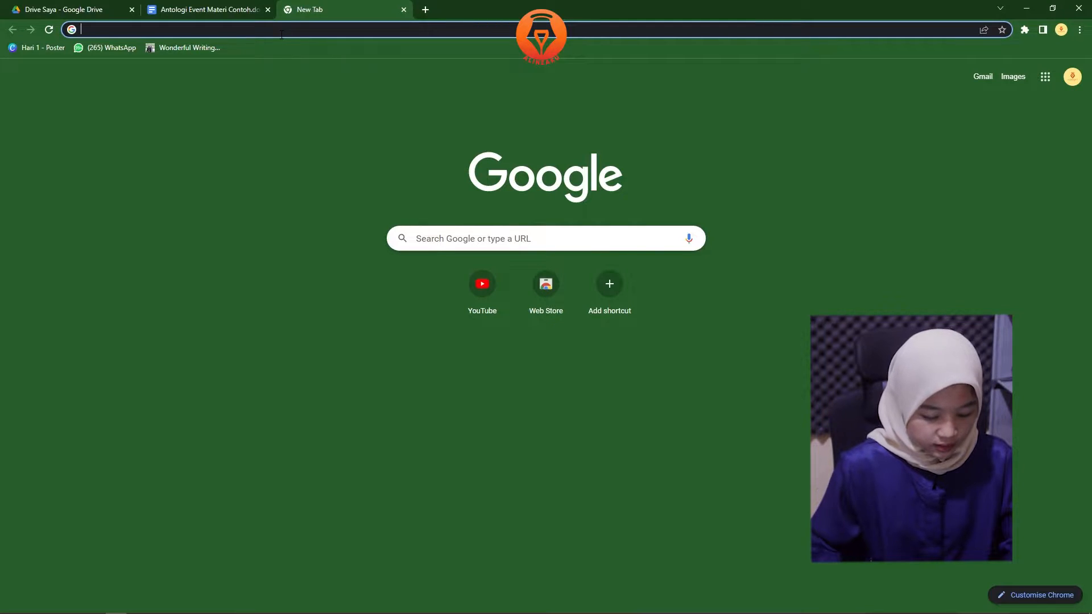
text(akutansi atau)
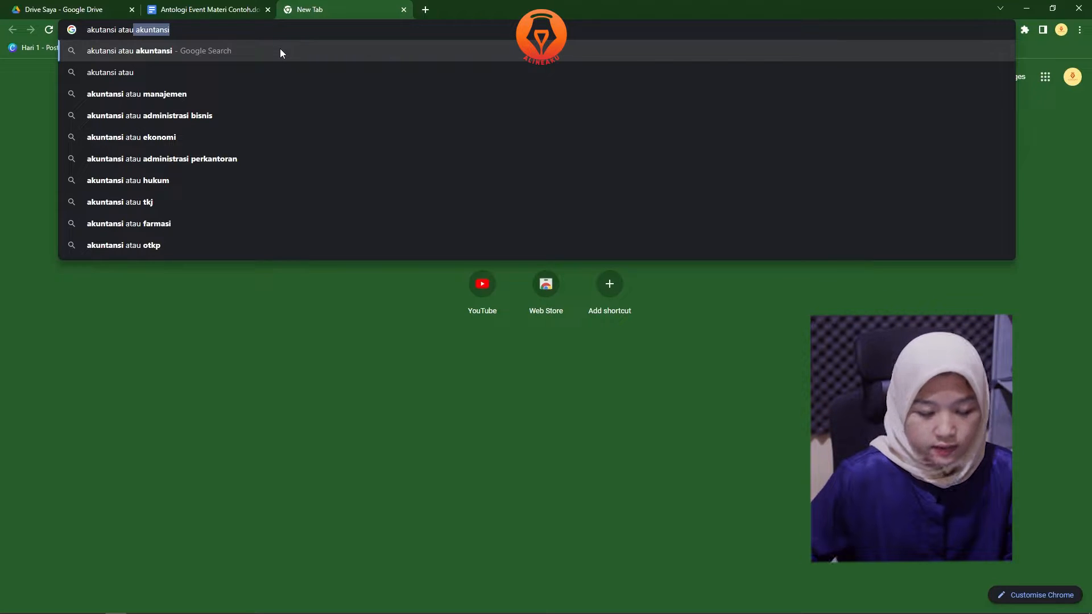
click(280, 51)
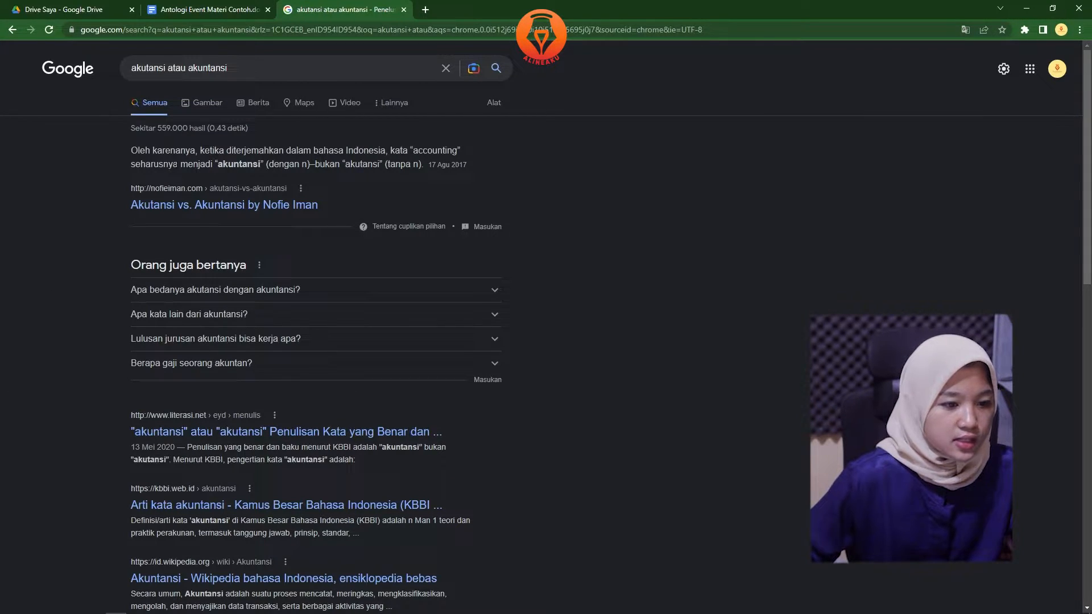
- Return to the document and accept the spelling corrections "Akuntansi" for "Akutansi" and "kedepannya" for "ke depannya"
click(205, 10)
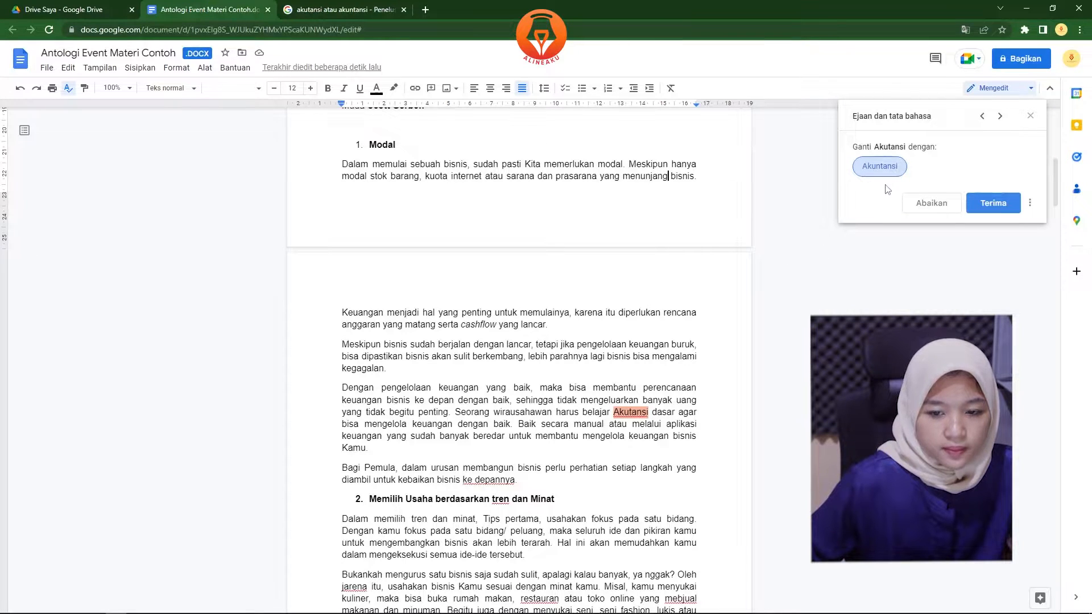
click(974, 210)
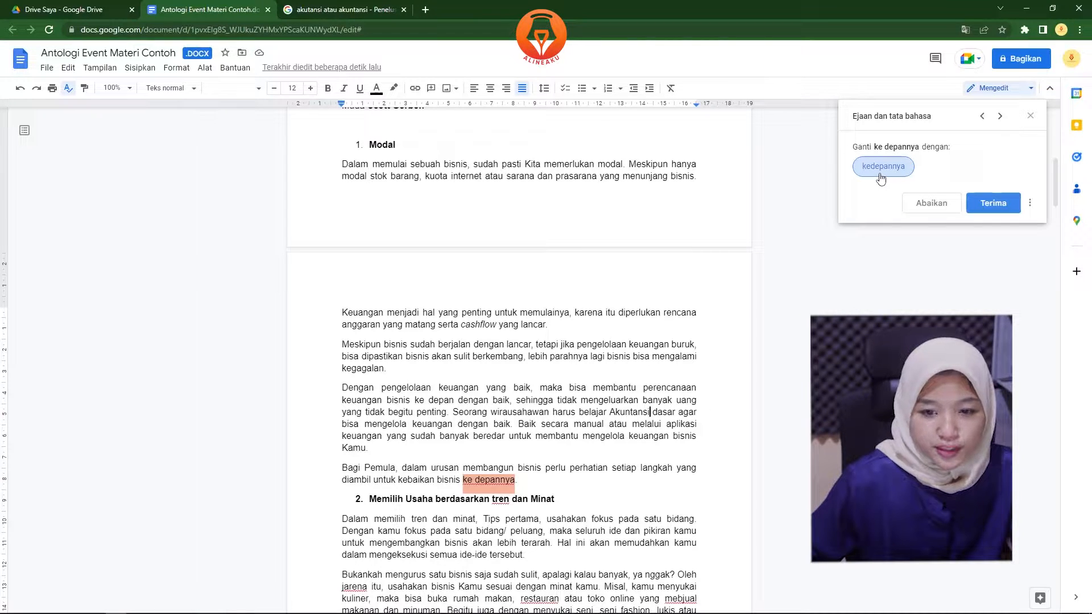
click(995, 213)
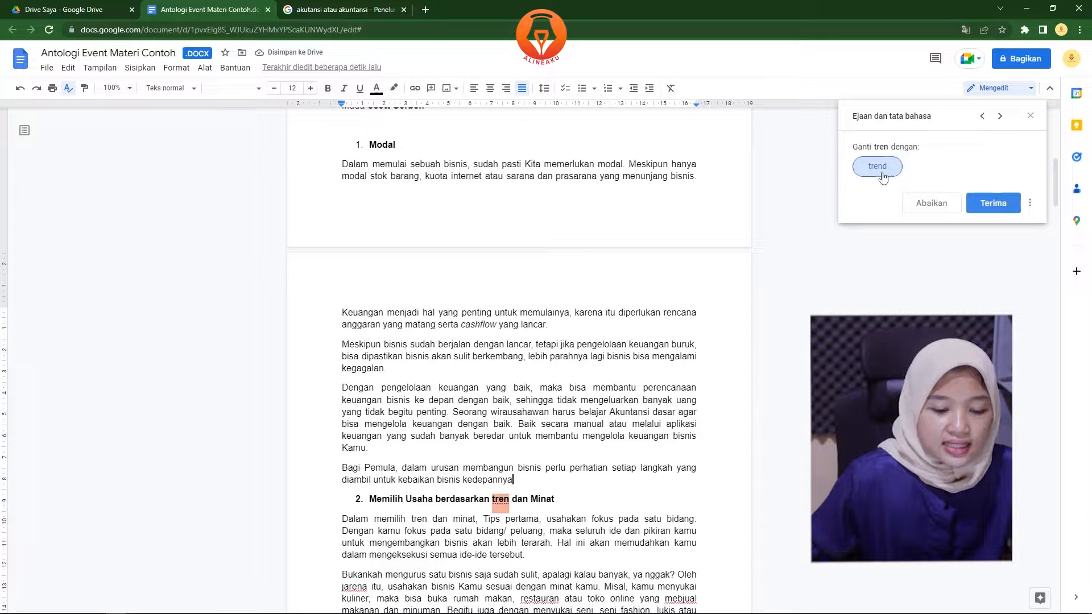
scroll(587, 417, down, 2)
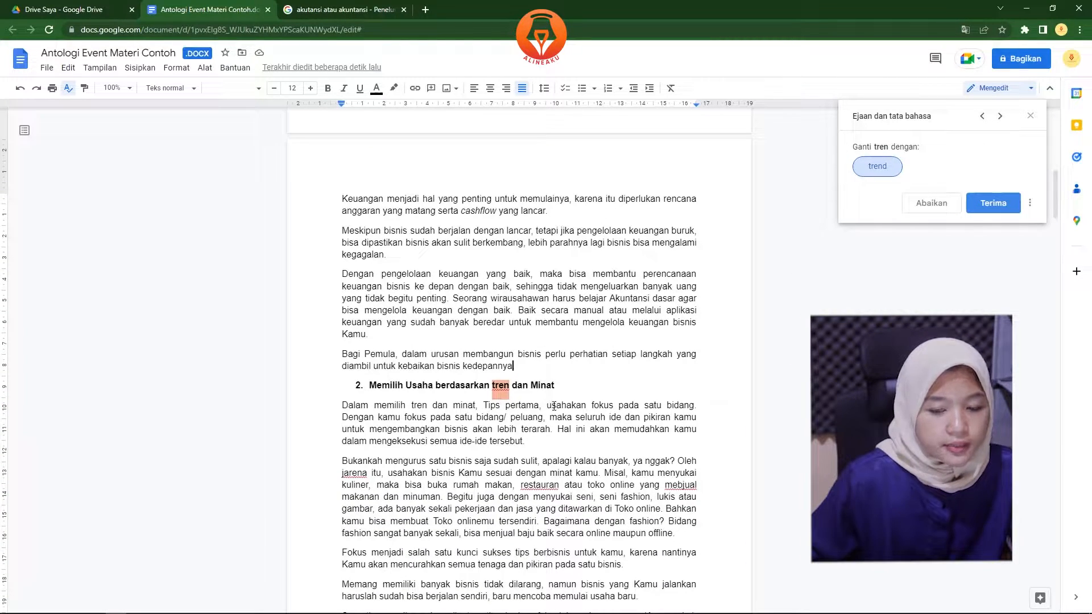
- Accept replacing "tren" with "trend" in the section 2 heading and italicize the corrected word
click(508, 386)
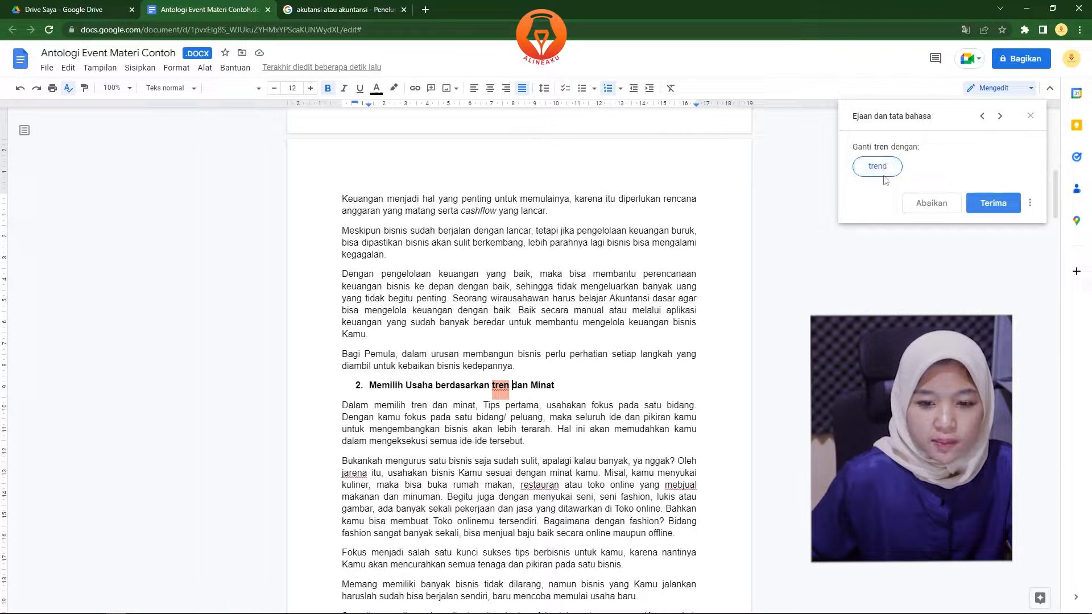
click(992, 203)
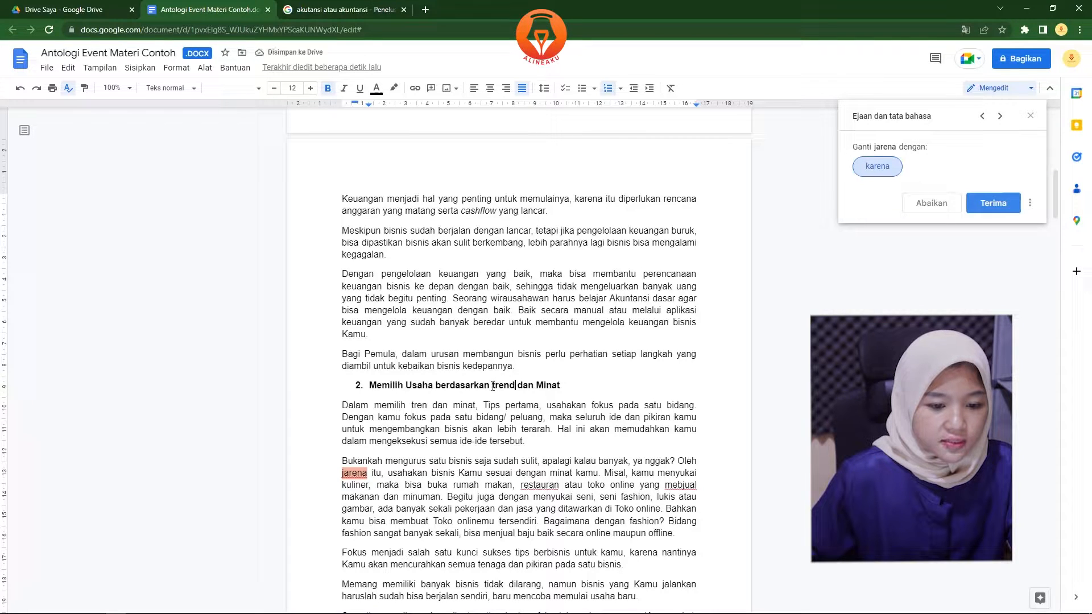
drag(492, 387, 514, 387)
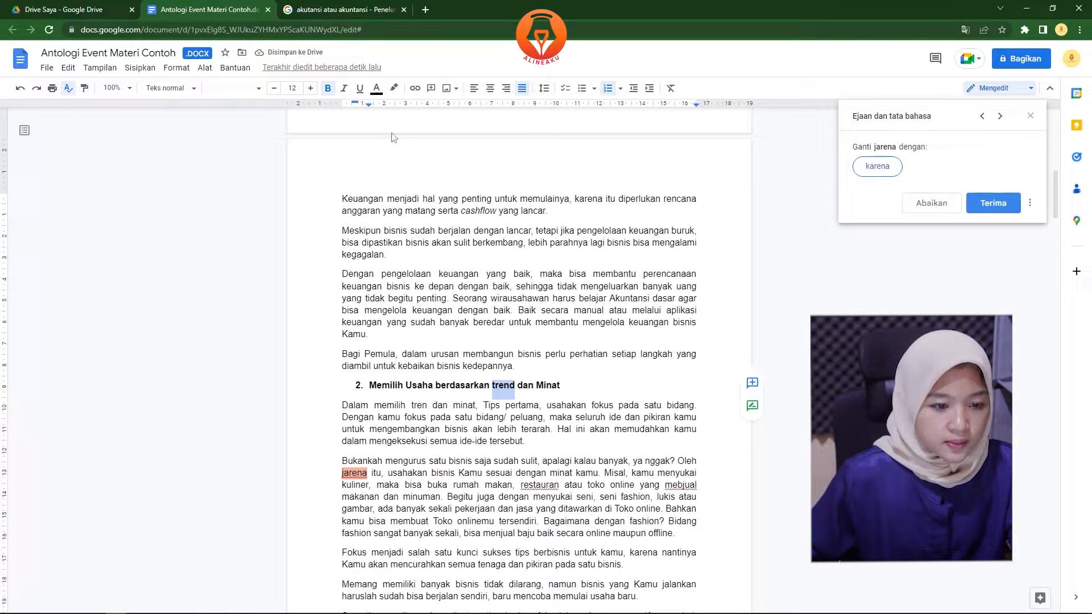
click(343, 88)
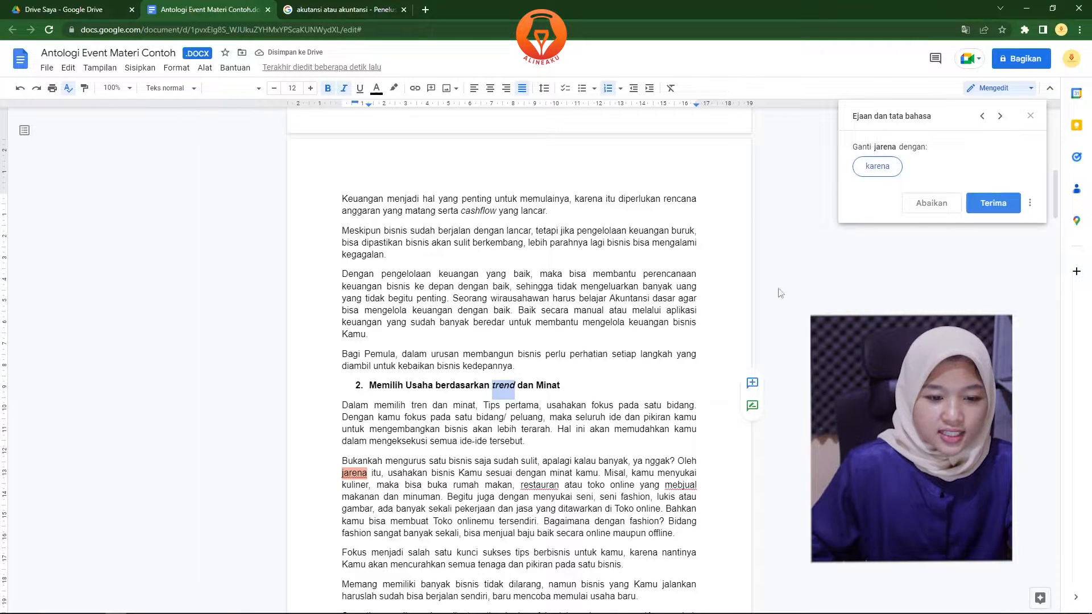
click(530, 387)
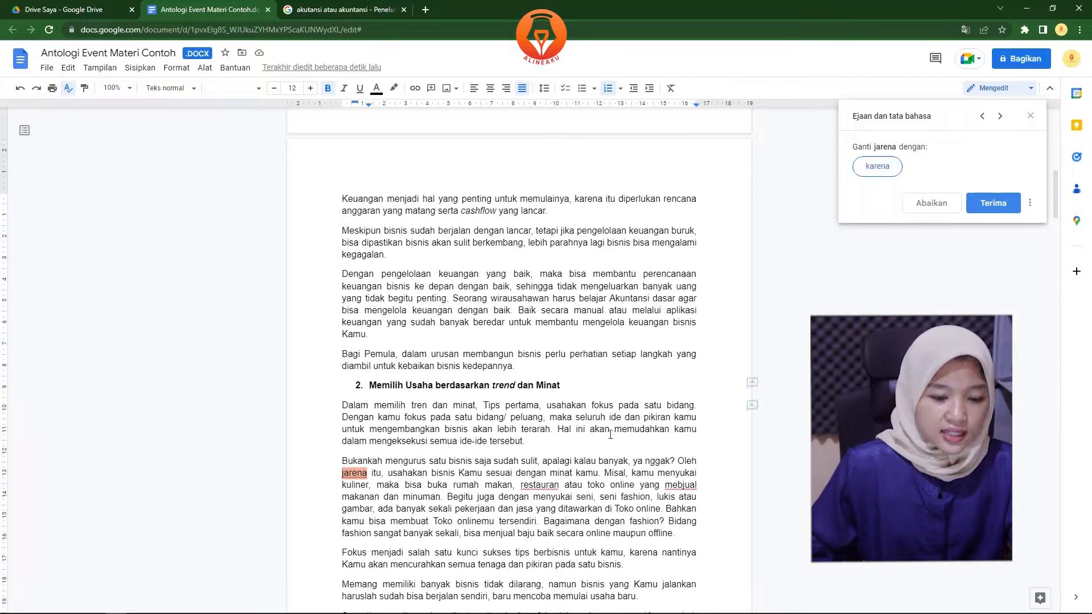
- Accept the spelling corrections "karena" for "jarena", "restoran" for "restauran" and "menjual" for "mebjual" in section 2
scroll(471, 429, down, 2)
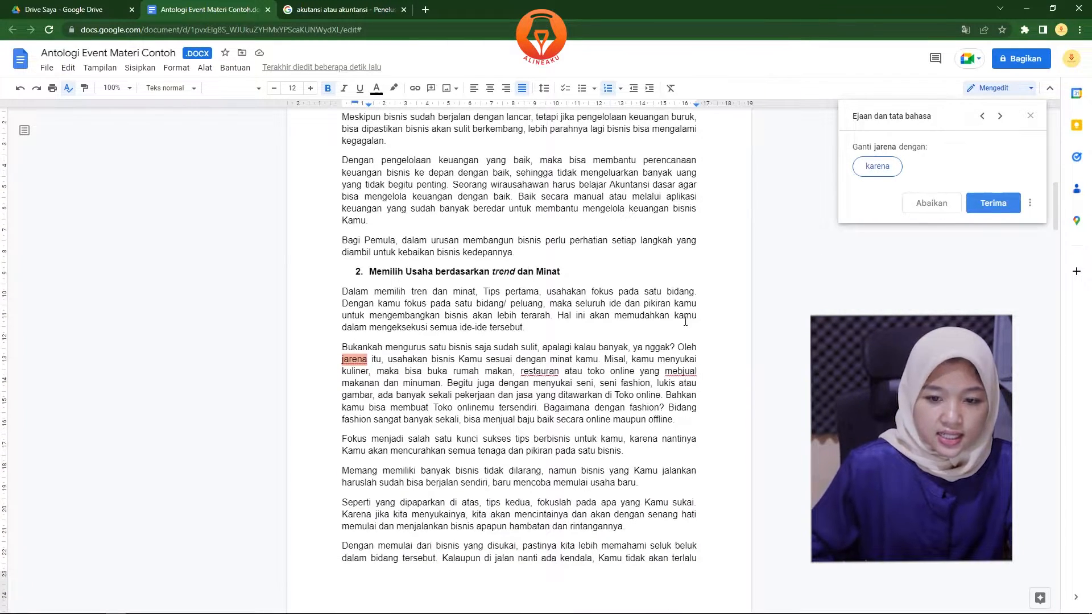
click(994, 211)
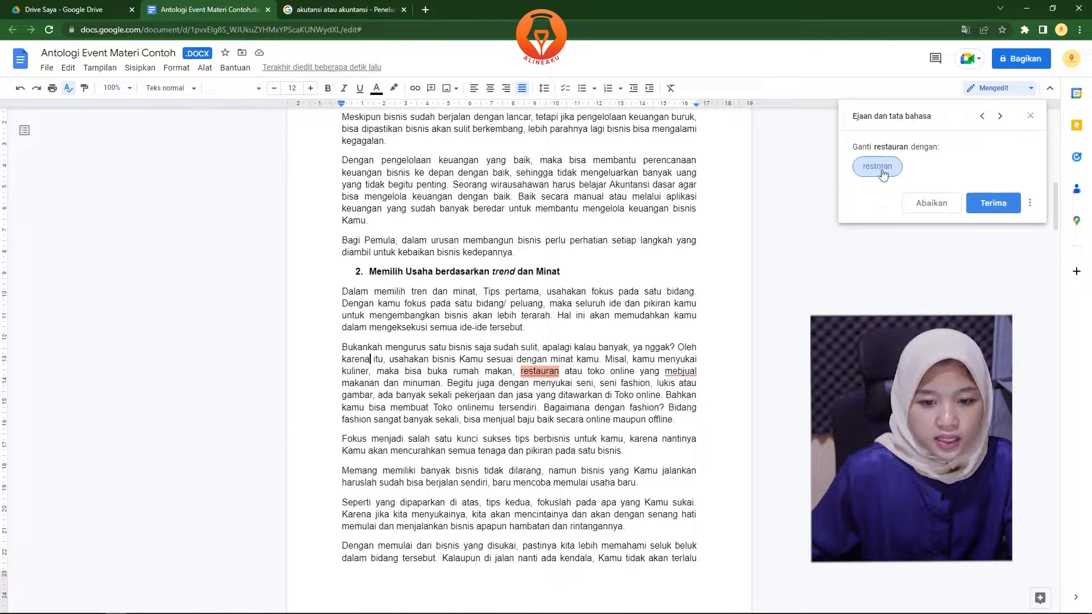
click(1004, 206)
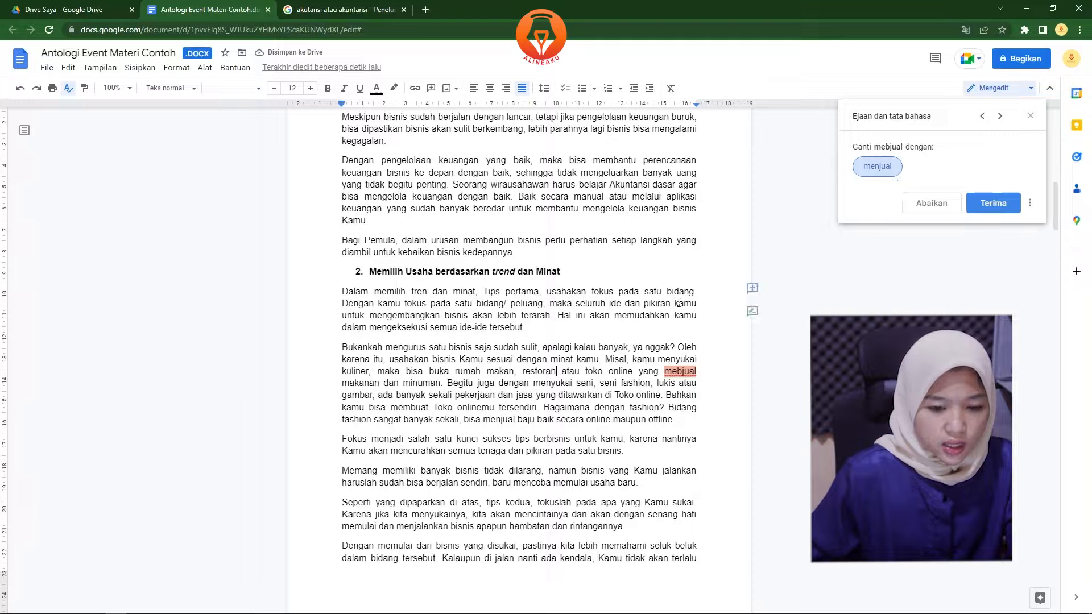
click(990, 209)
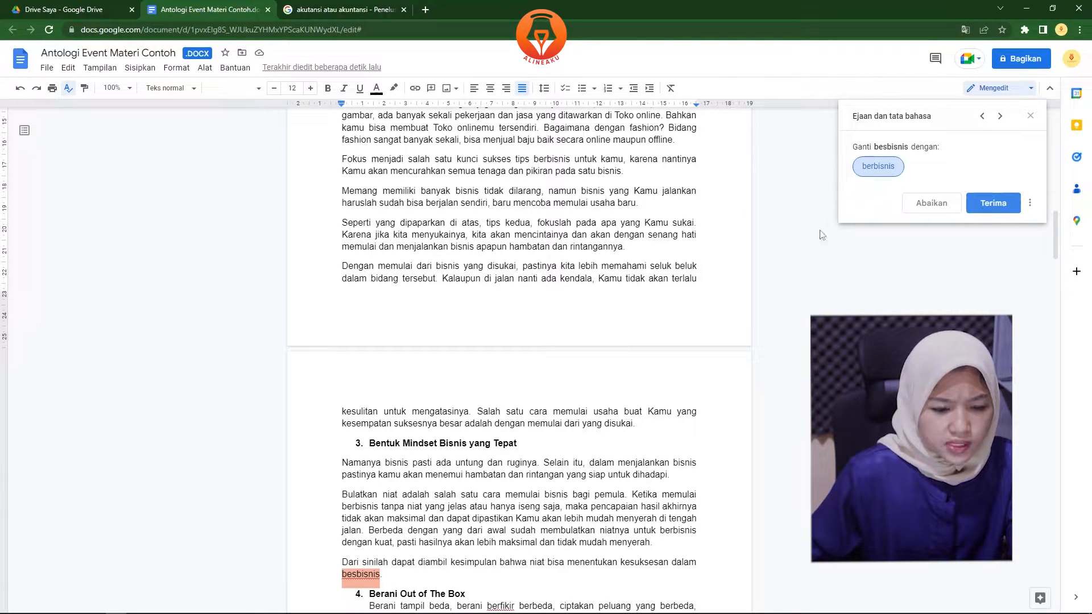
- Accept the corrections "berbisnis" for "besbisnis" in section 3 and "berpikir" for "berfikir" in section 4
scroll(404, 522, down, 1)
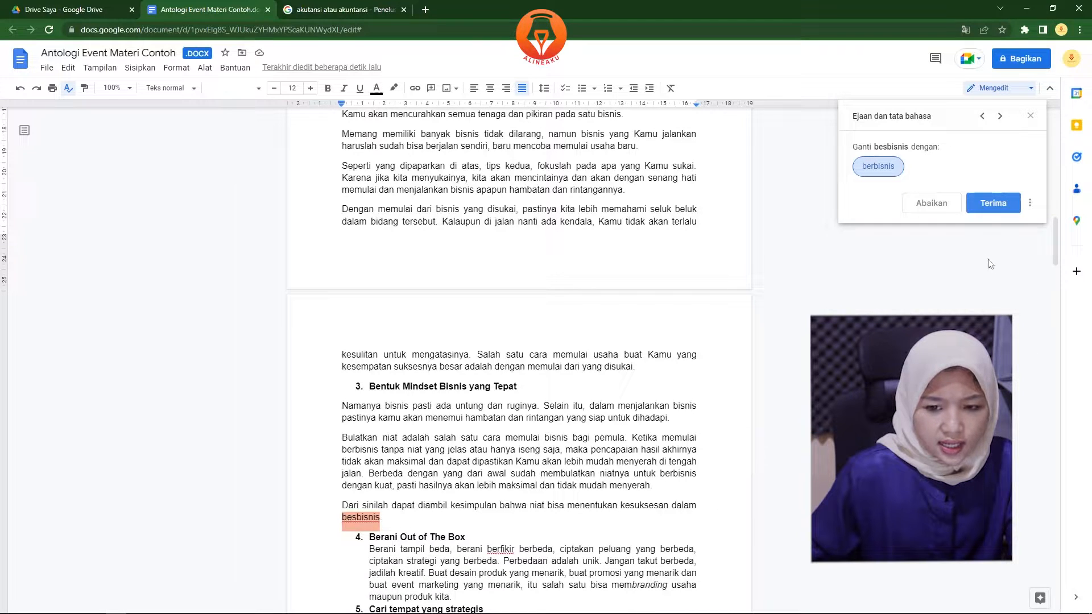
click(1002, 206)
scroll(971, 253, down, 1)
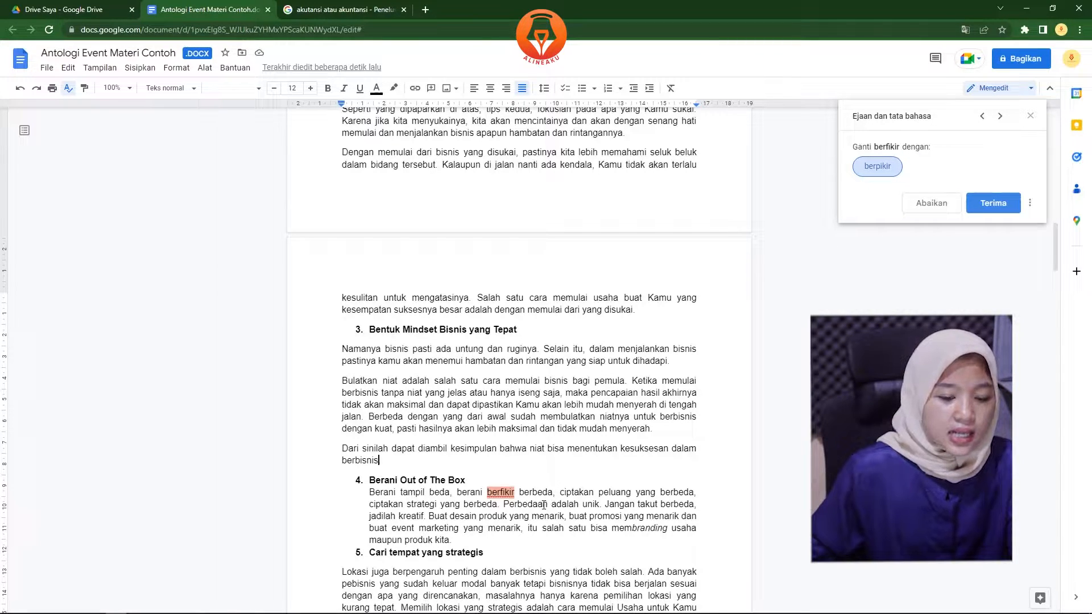
scroll(543, 504, down, 2)
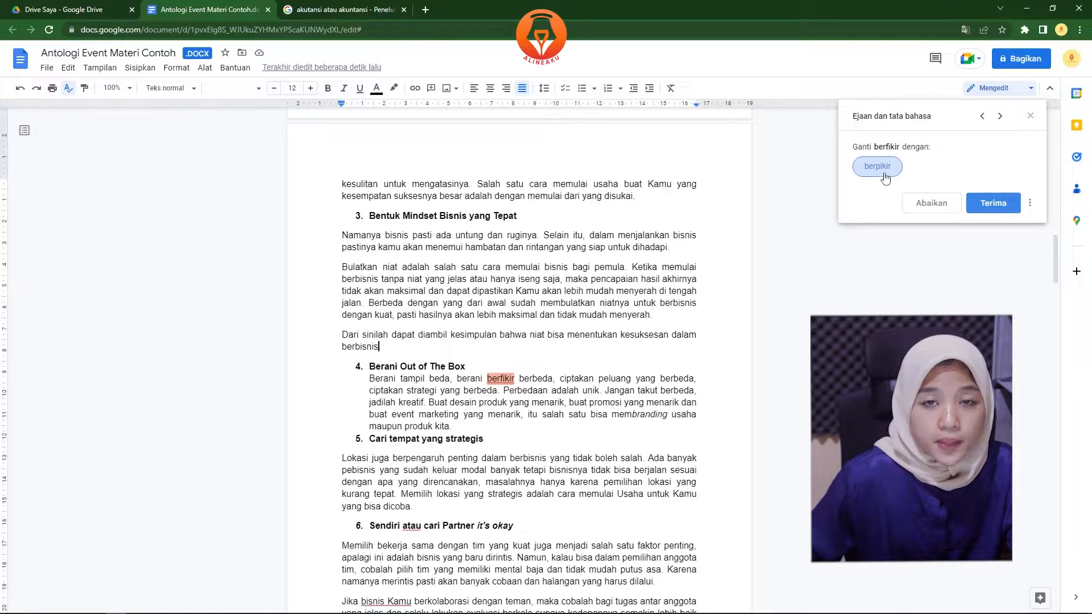
click(993, 203)
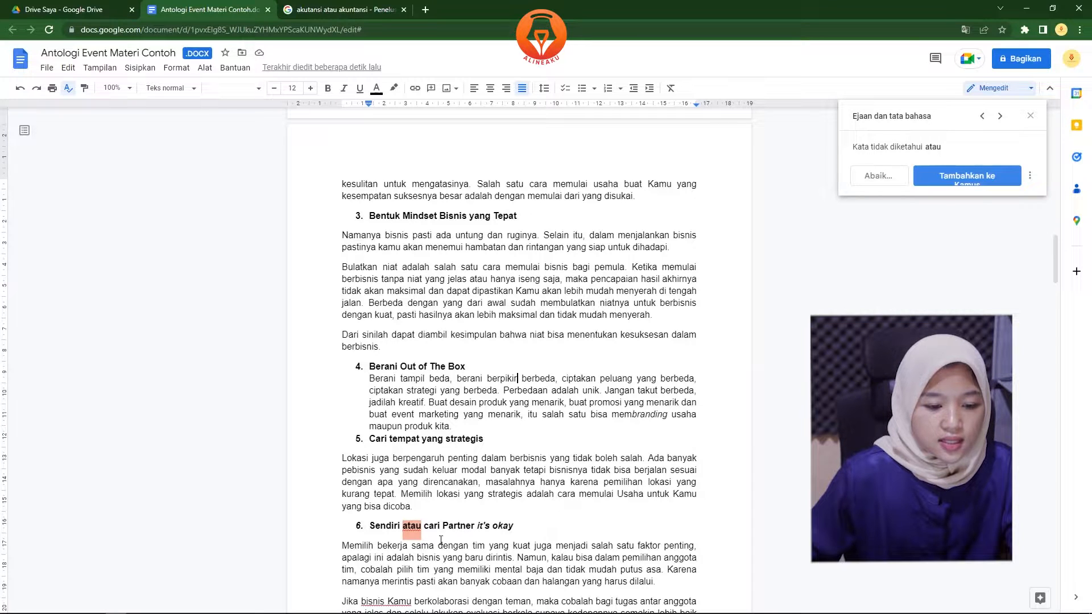
- Accept "bisnismu" for "bisnis Kamu" and "kedepannya" for "ke depannya" in section 6, ignoring the flagged "atau" and "Minimalisir" in the headings
scroll(441, 540, down, 2)
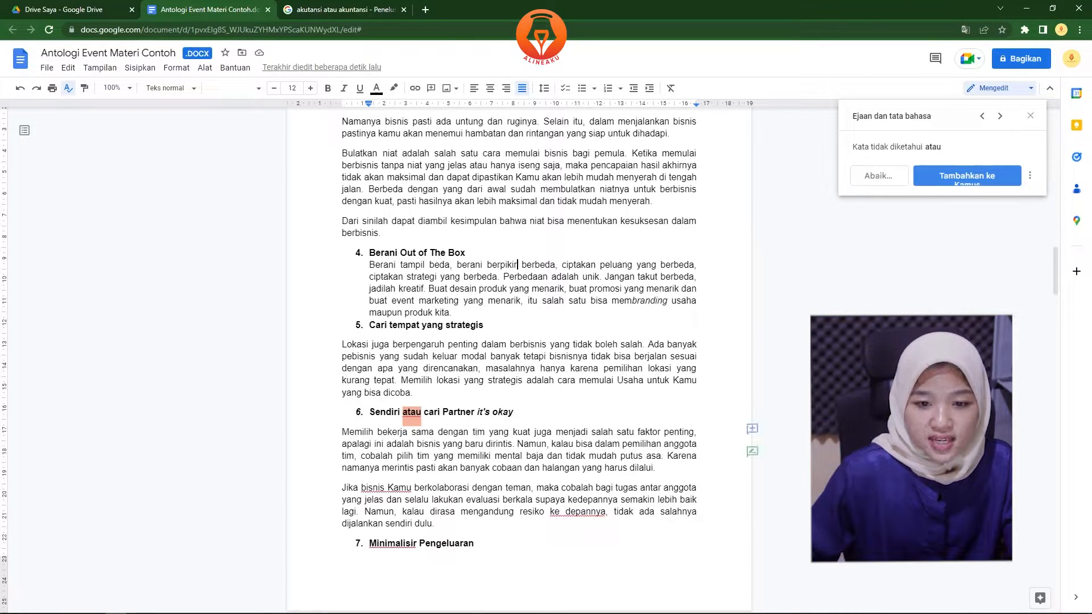
click(880, 180)
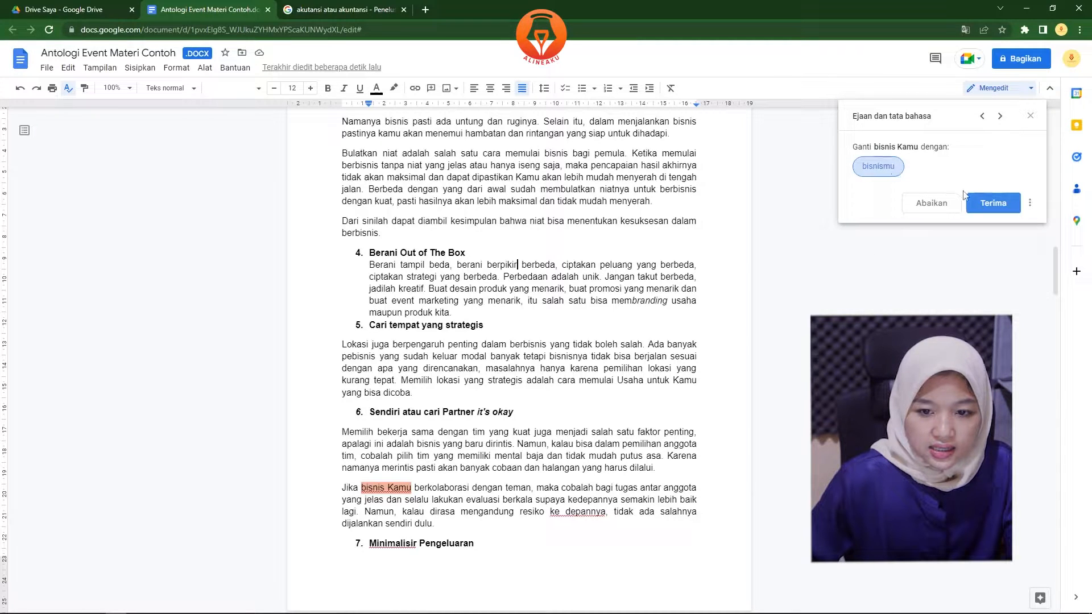
click(988, 205)
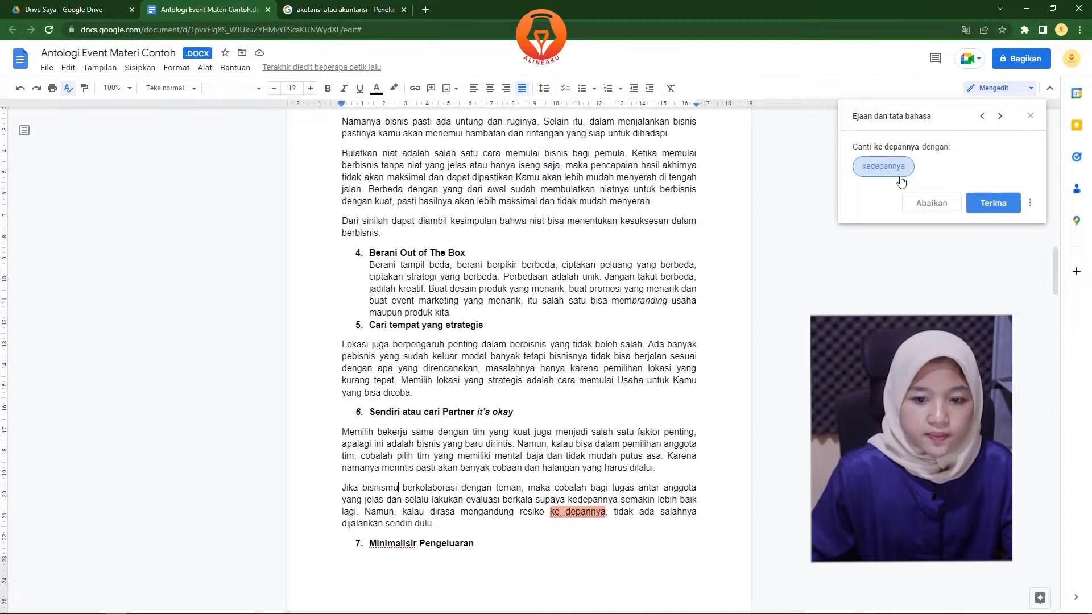
click(983, 205)
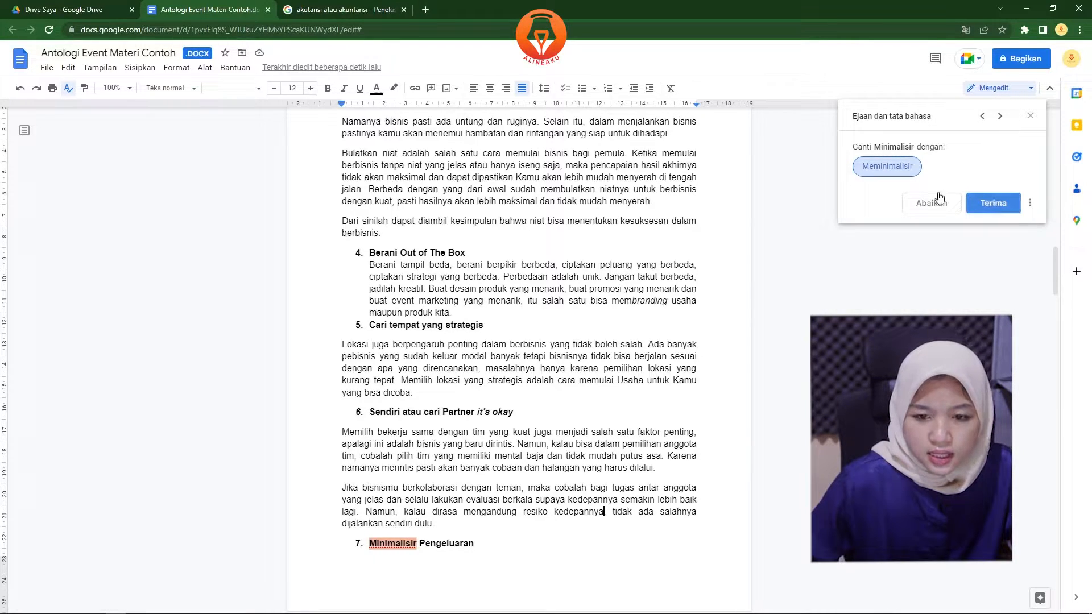
click(928, 211)
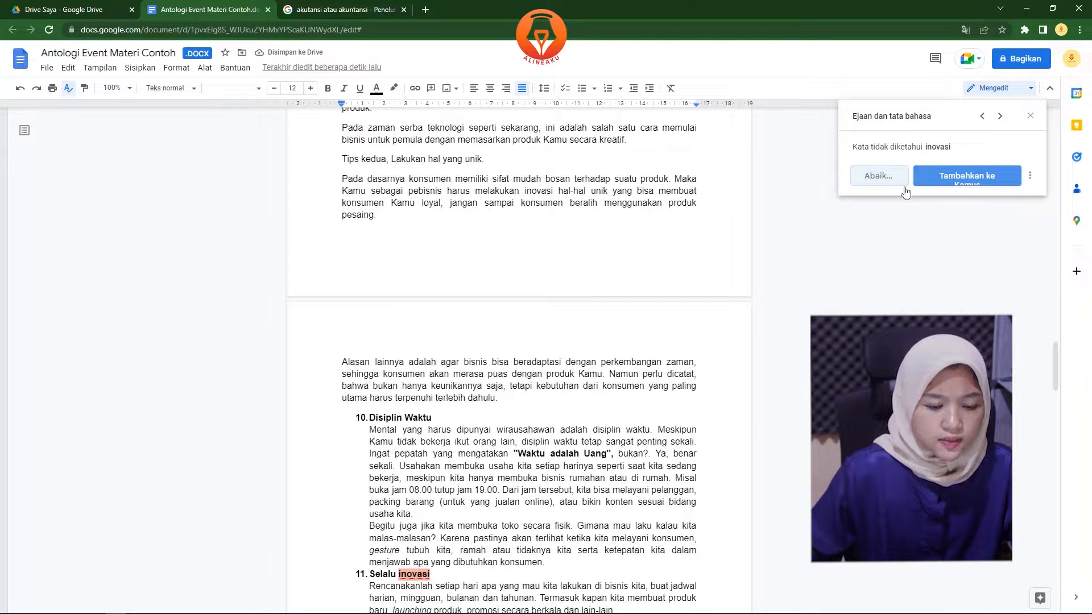
- Replace the flagged word "inovasi" with "berinovasi" in the section 11 heading
scroll(683, 428, down, 2)
scroll(682, 427, down, 3)
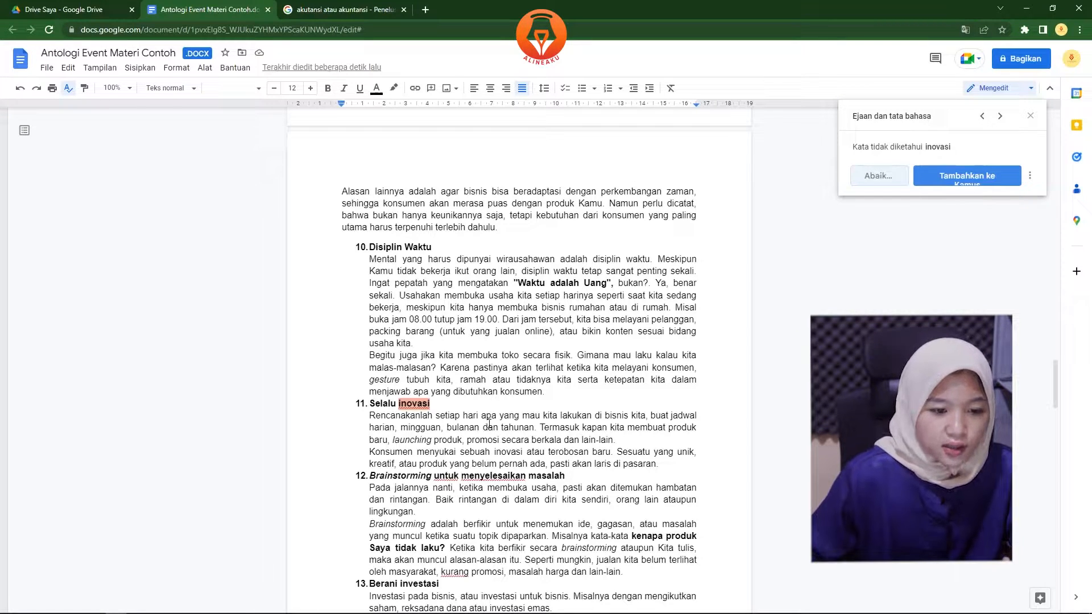
click(449, 406)
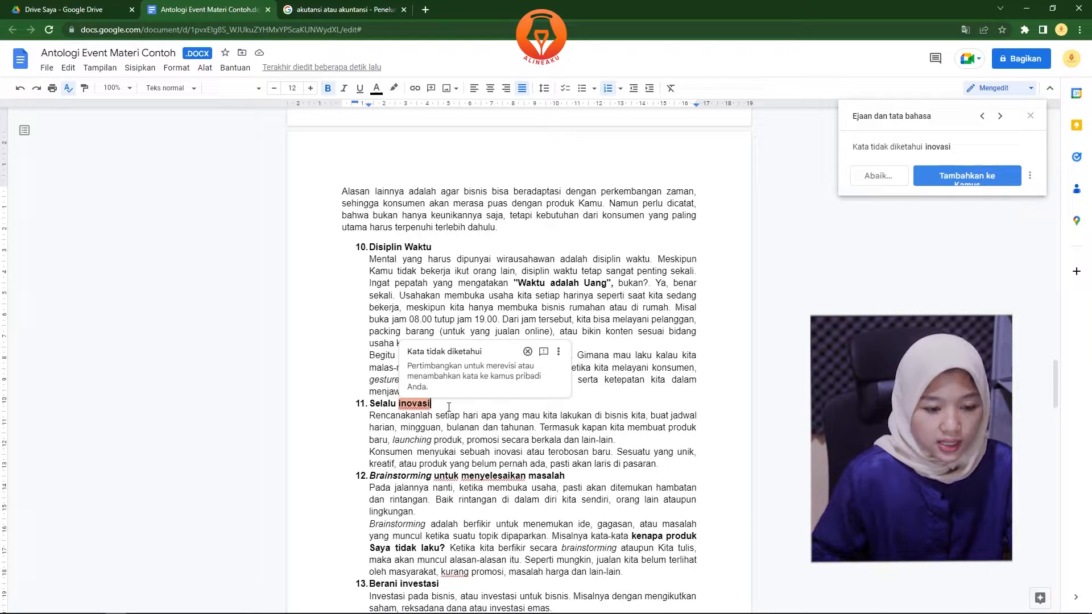
key(BackSpace)
key(BackSpace)
key(BackSpace)
key(BackSpace)
key(BackSpace)
key(BackSpace)
key(BackSpace)
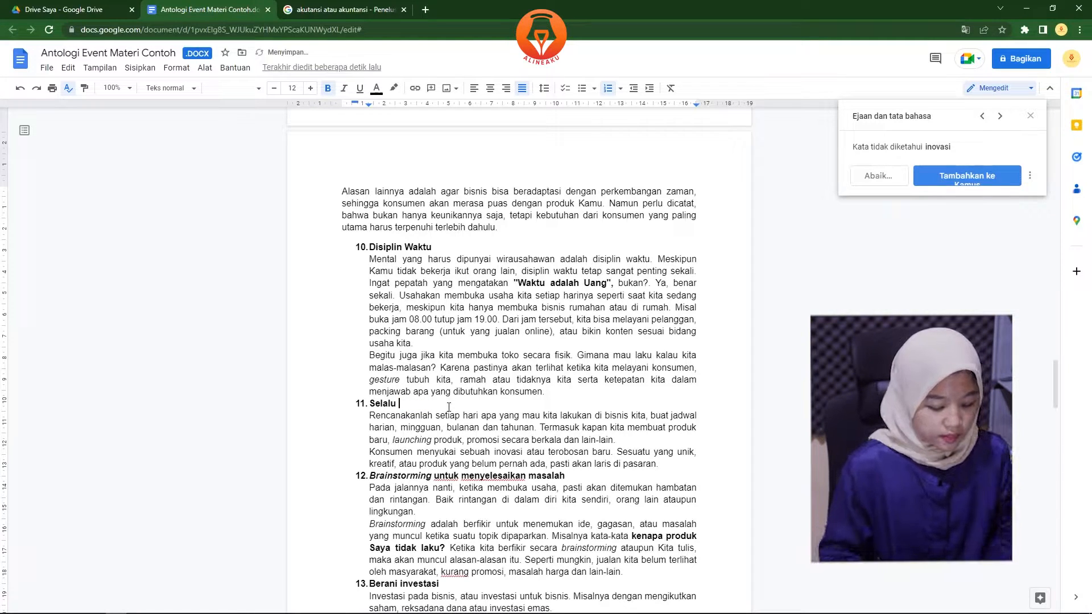
text(ber)
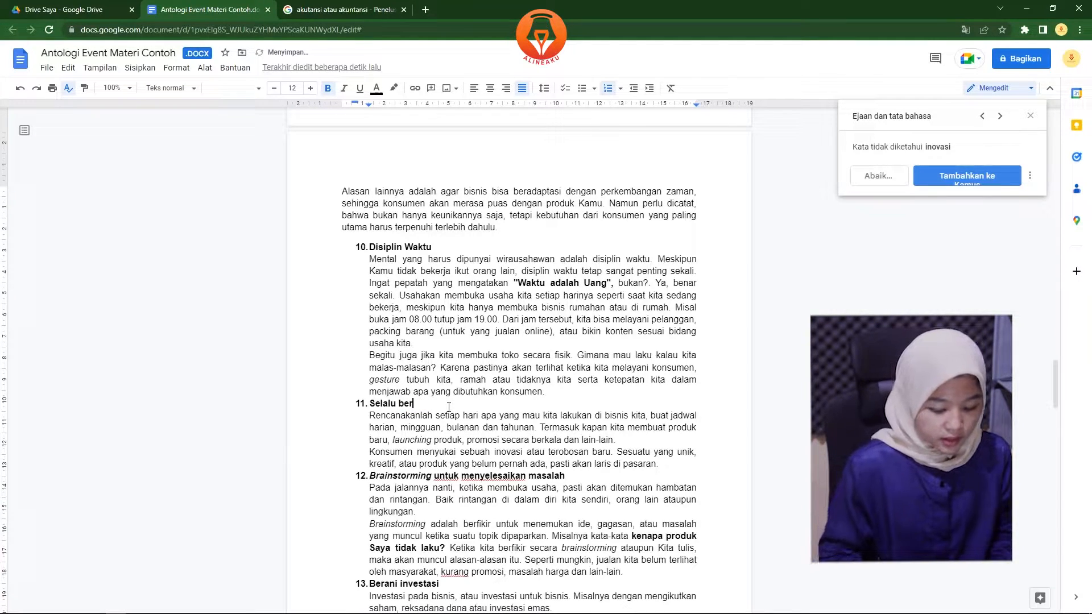
text(inovasi)
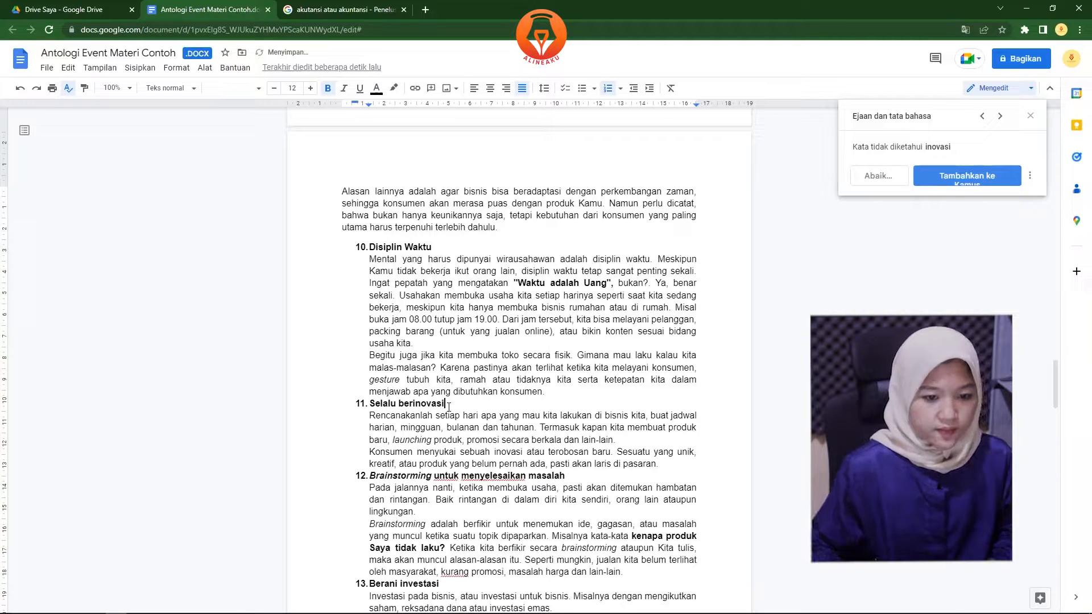
click(474, 427)
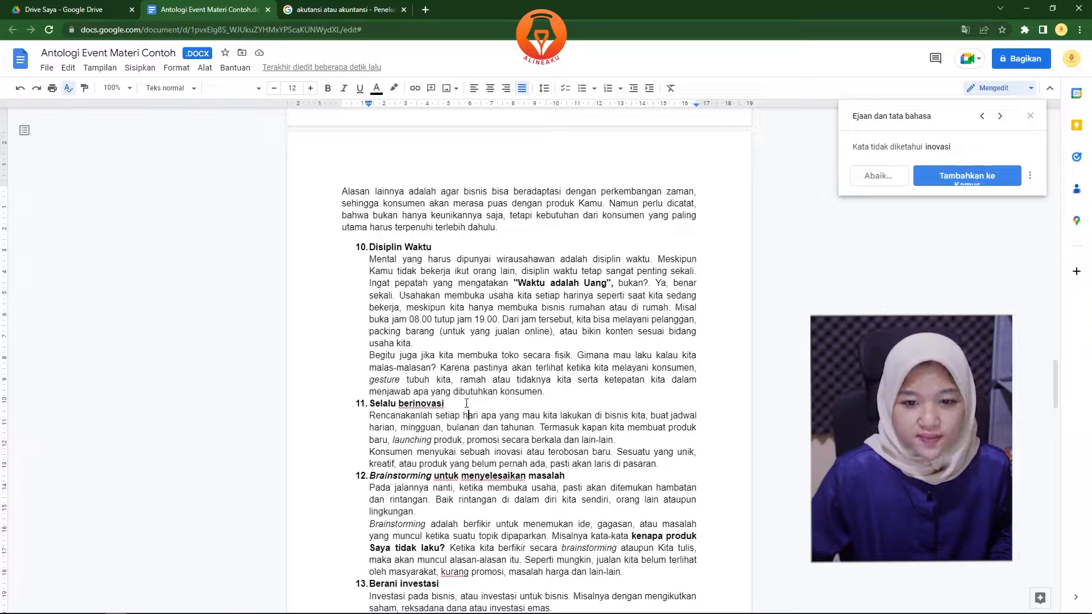
- Ignore the unknown-word flags for "inovasi", "untuk", "menyelesaikan" and "kurang"
click(895, 188)
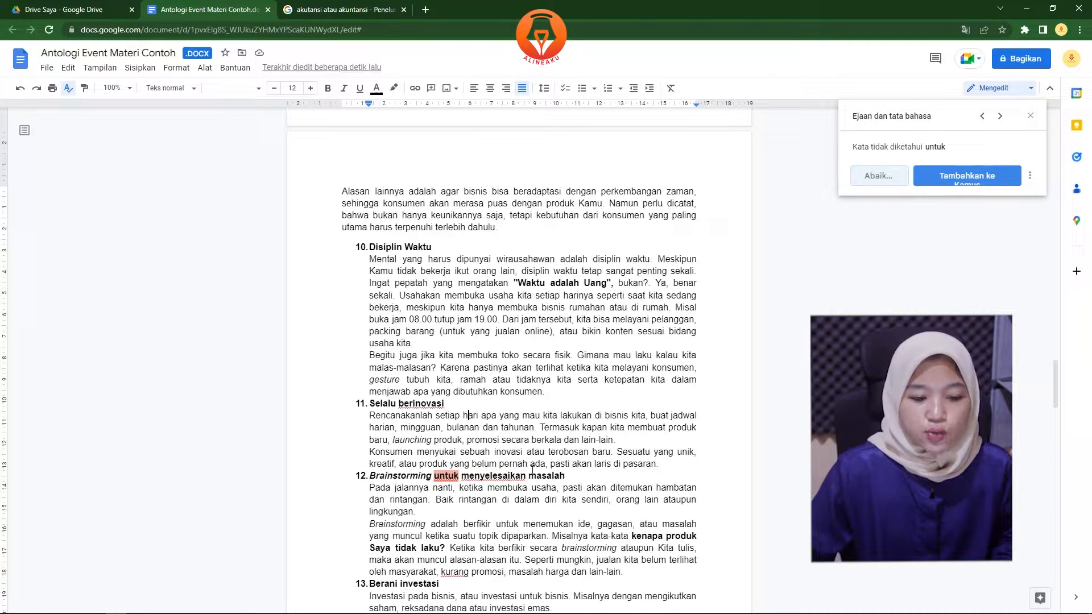
click(891, 177)
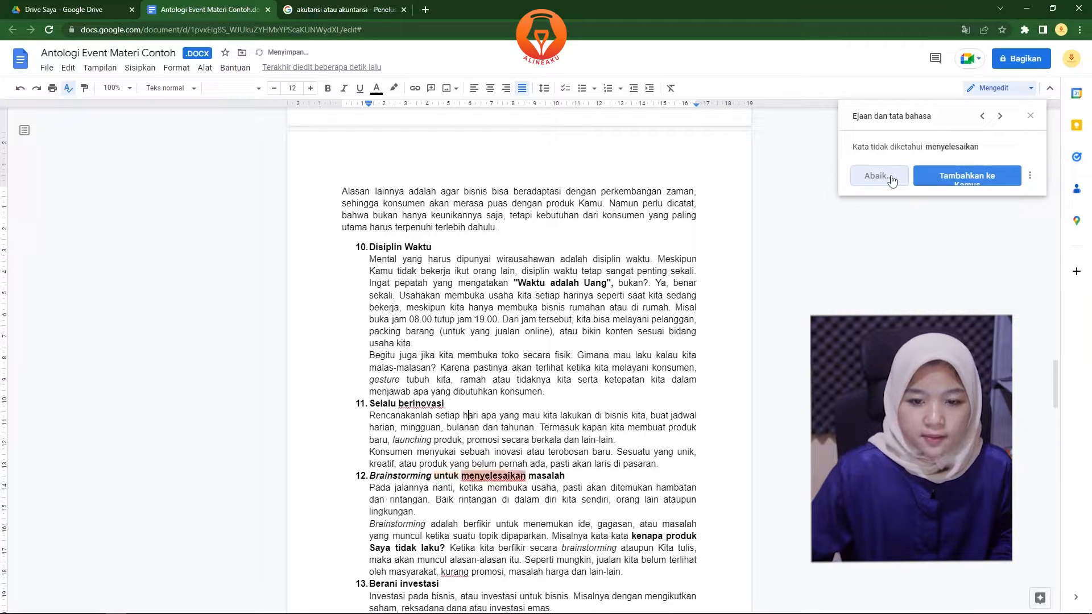
click(891, 176)
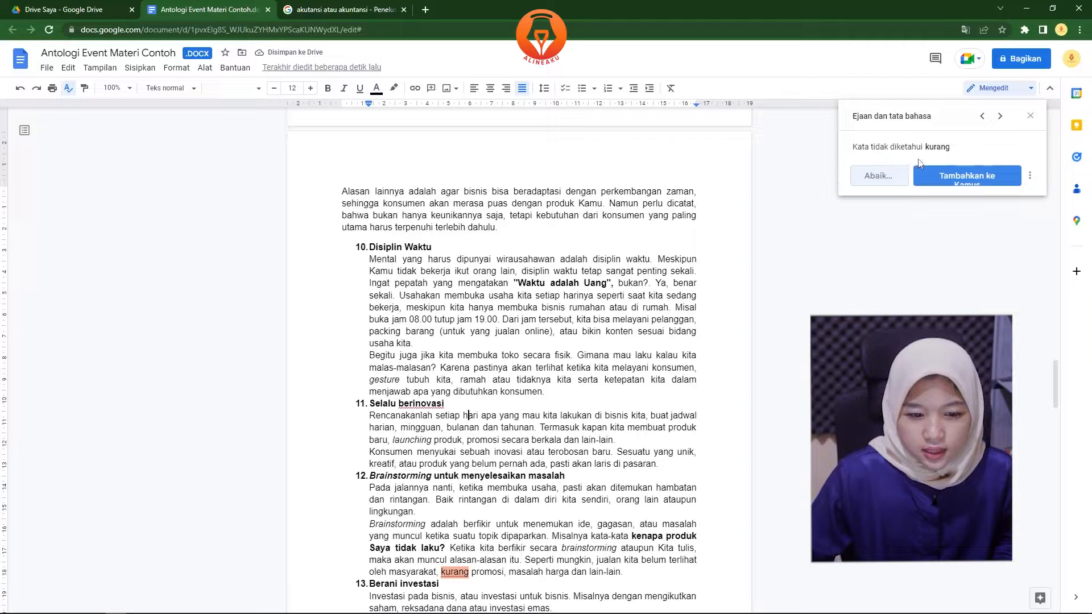
click(879, 176)
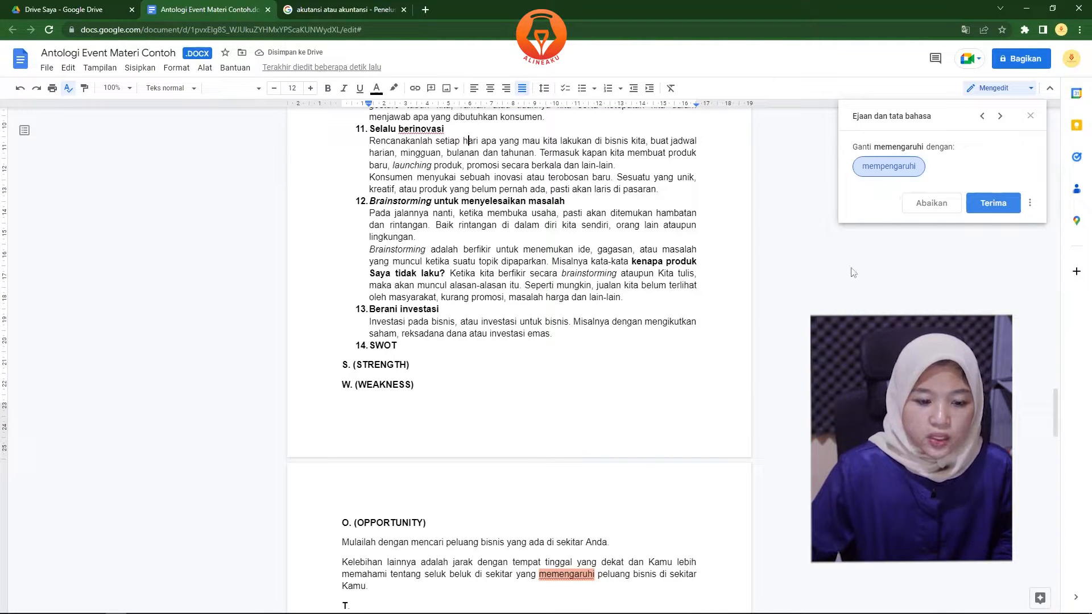
- Ignore the suggestion to replace "memengaruhi" with "mempengaruhi" in the Opportunity section
scroll(767, 383, down, 1)
scroll(767, 383, down, 2)
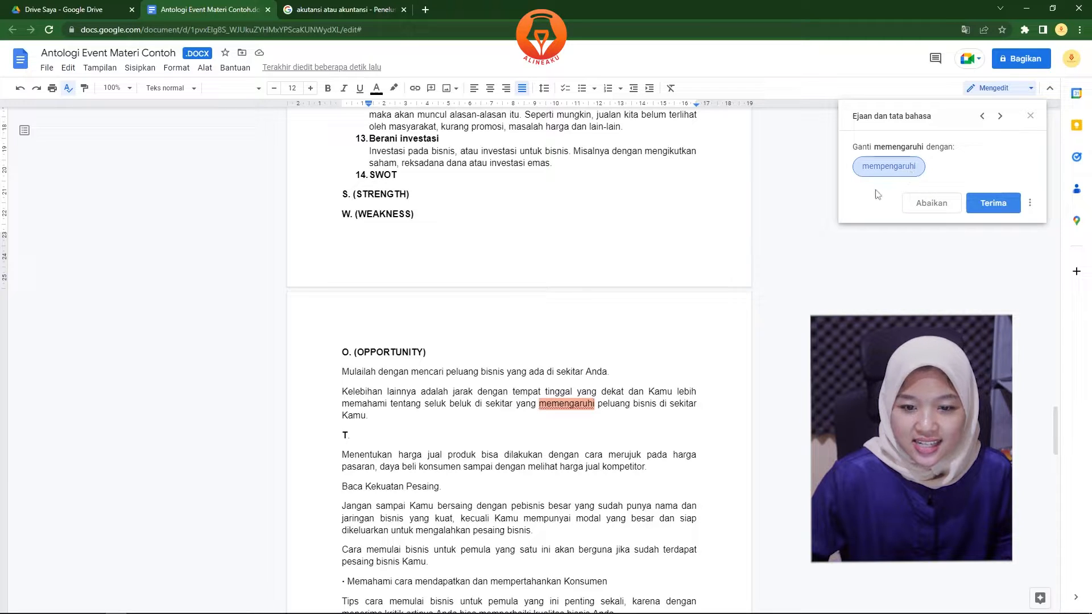
click(926, 208)
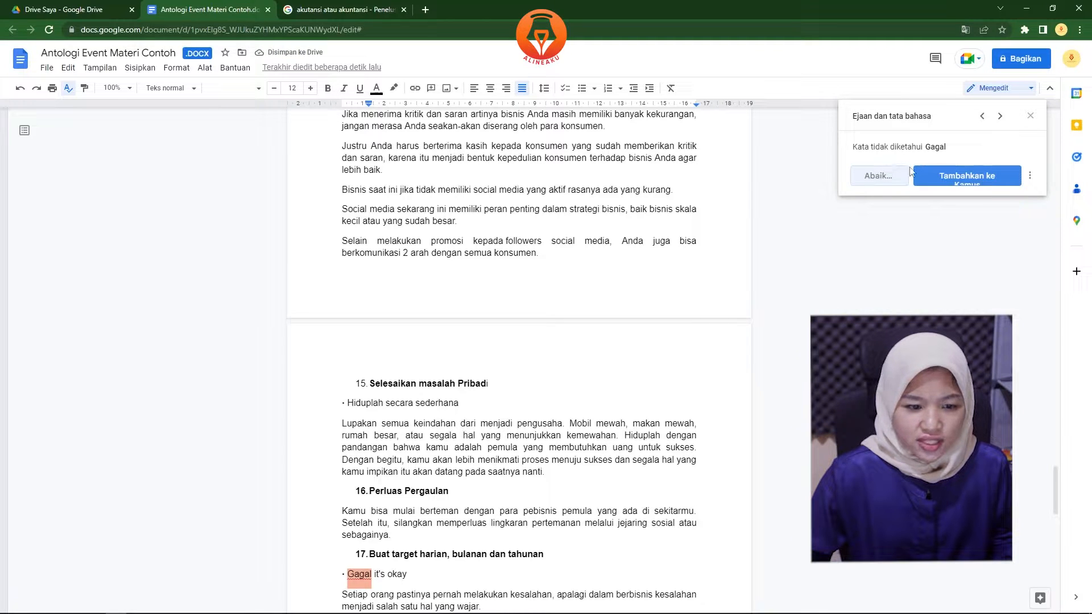
- Italicize "it's okay" in the line below heading 17 and ignore the unknown-word flag for "Gagal"
scroll(782, 311, down, 2)
scroll(782, 311, down, 2)
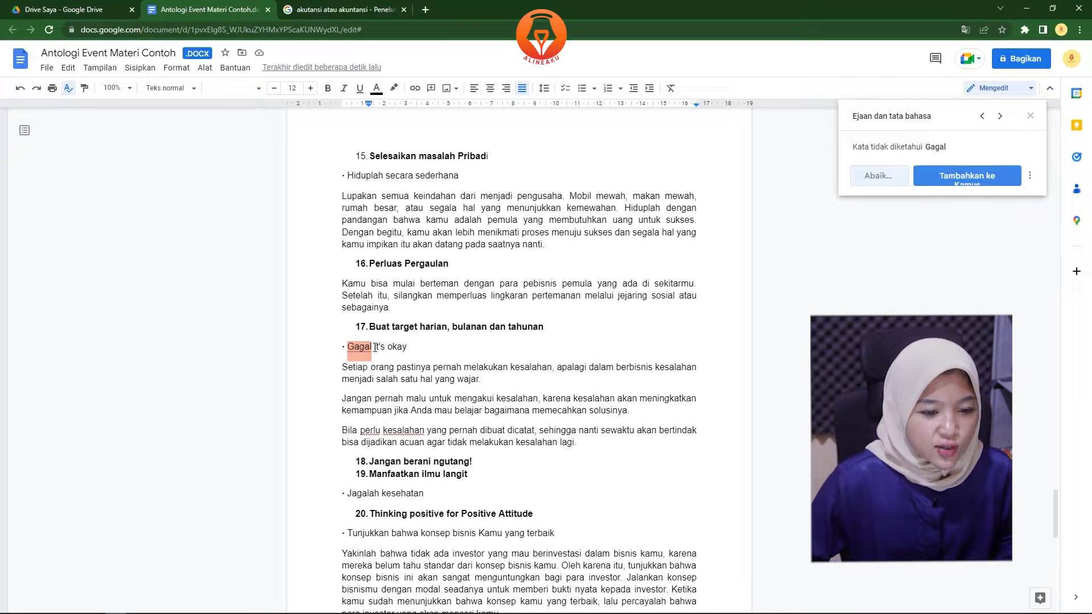
drag(375, 347, 408, 346)
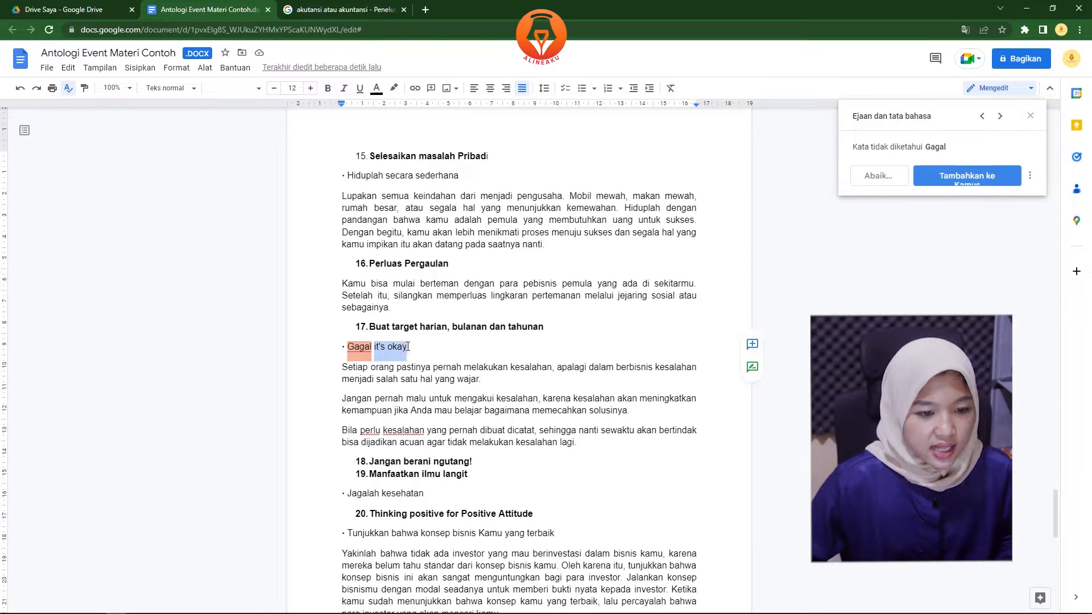
click(344, 88)
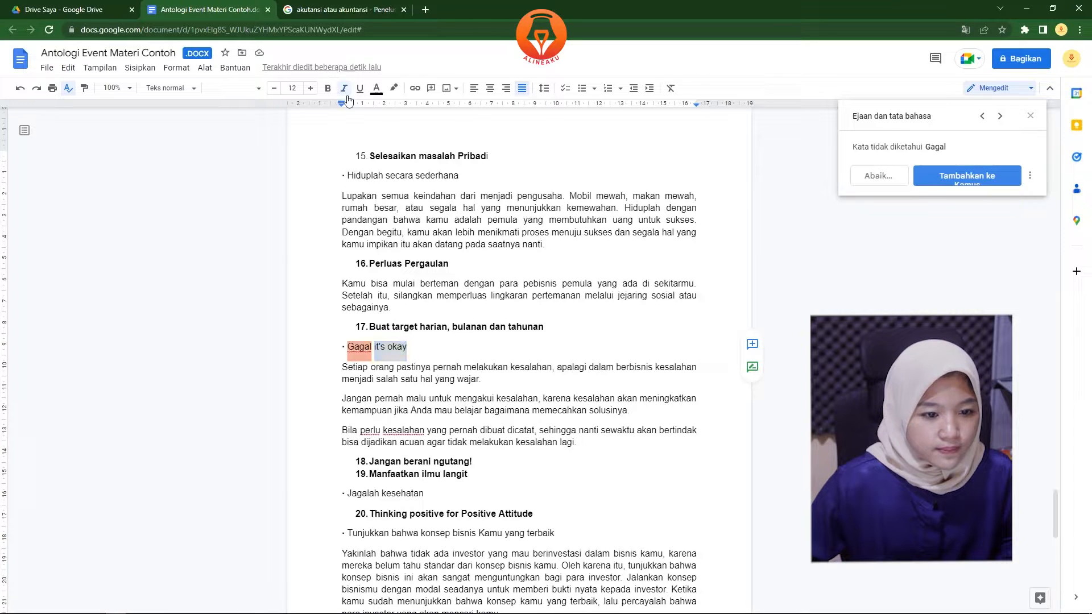
click(887, 177)
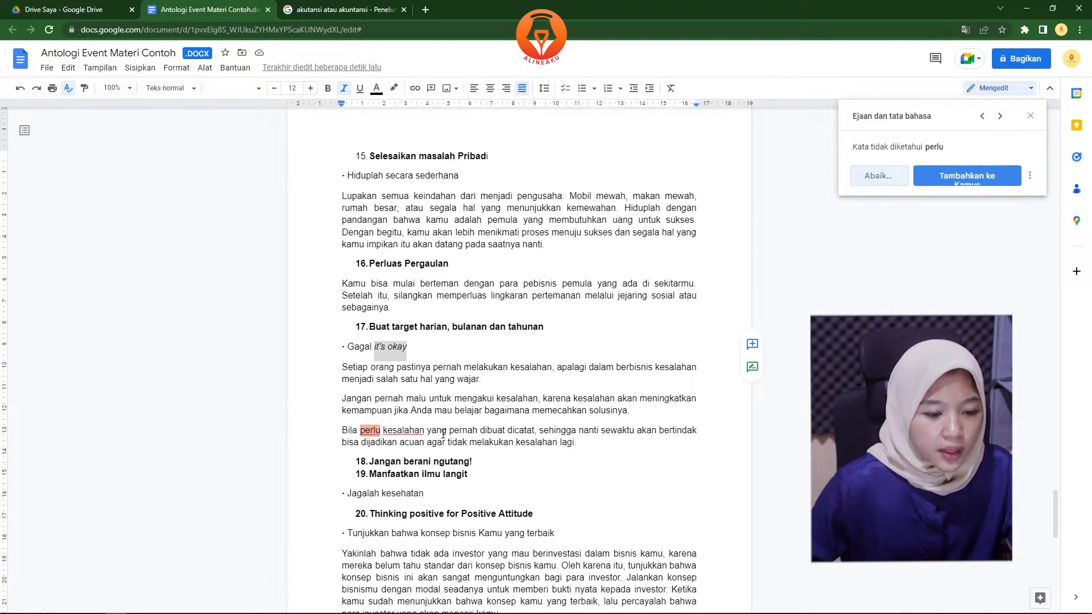
- Insert a comma after "perlu" in the last paragraph of section 17
click(383, 431)
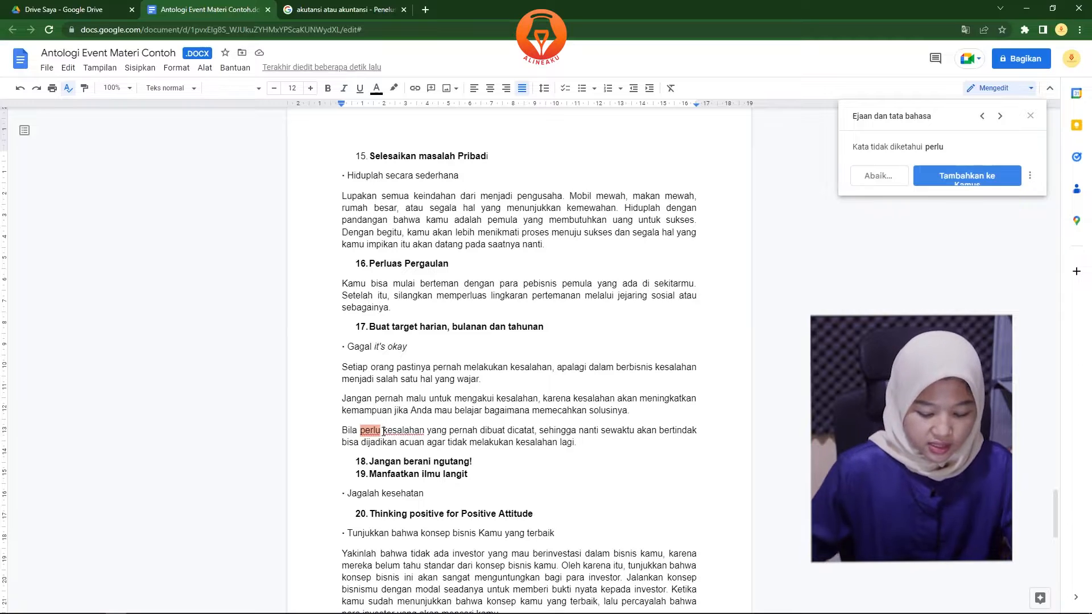
key(BackSpace)
text(,)
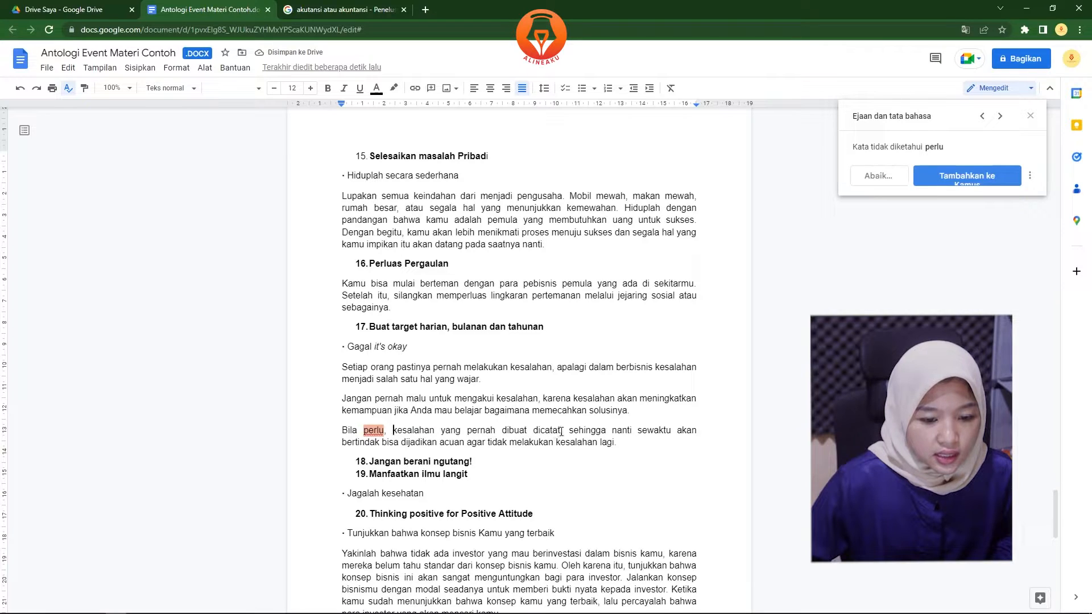
- Move "dicatat" in front of "kesalahan" in the last paragraph of section 17 and shorten it to "catat"
drag(561, 430, 533, 431)
key(ctrl+c)
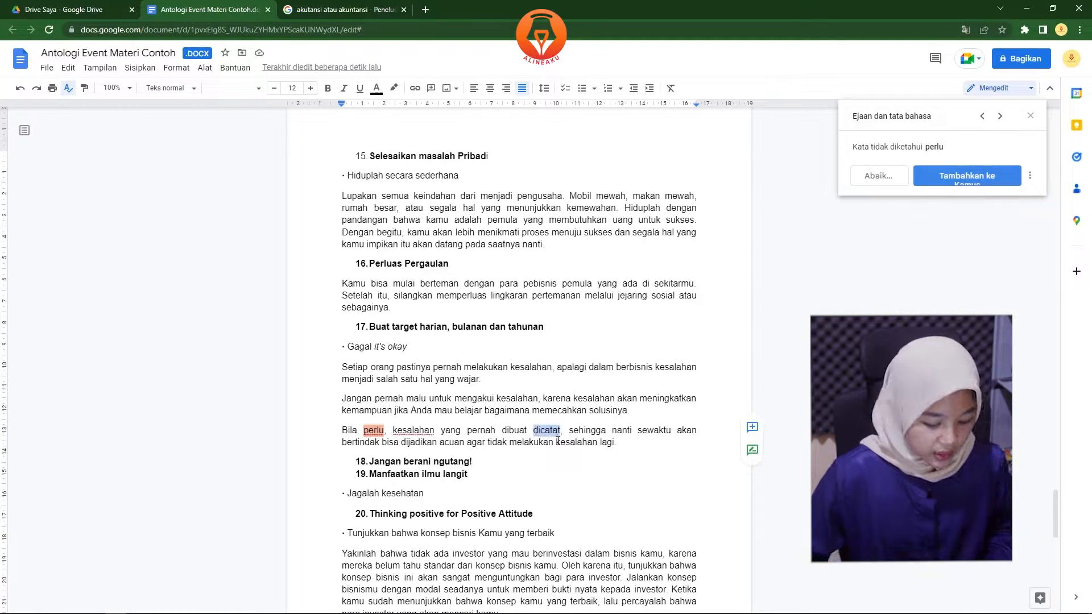
key(BackSpace)
key(BackSpace)
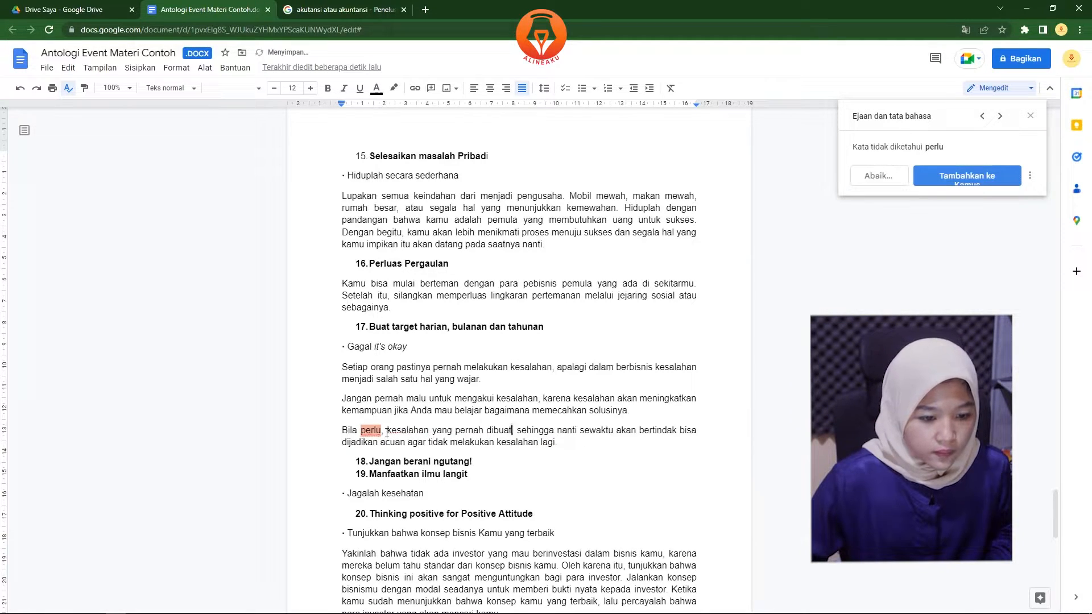
key(ctrl+v)
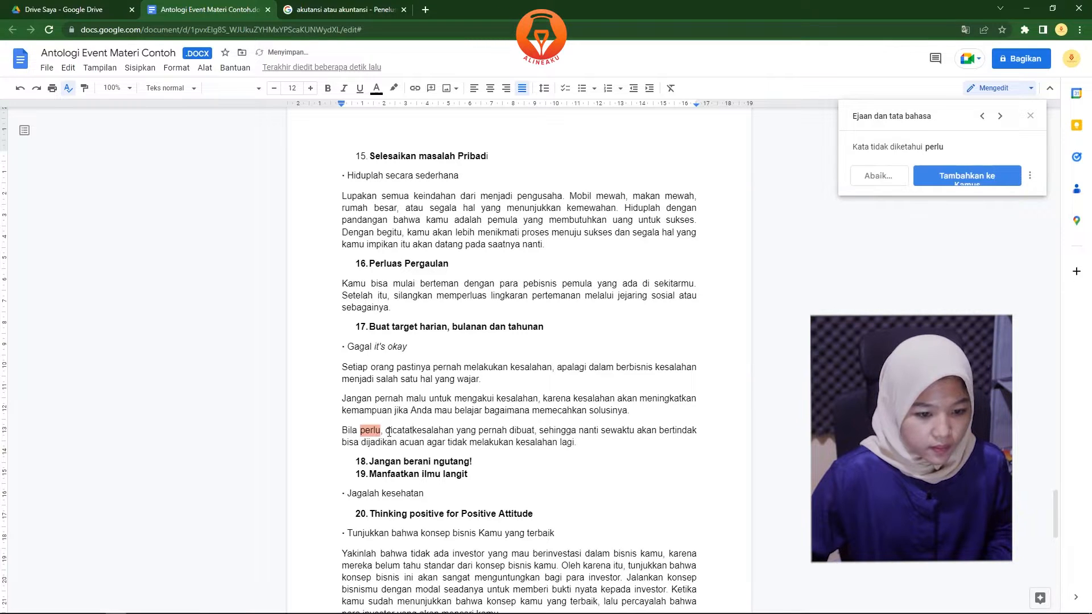
click(400, 431)
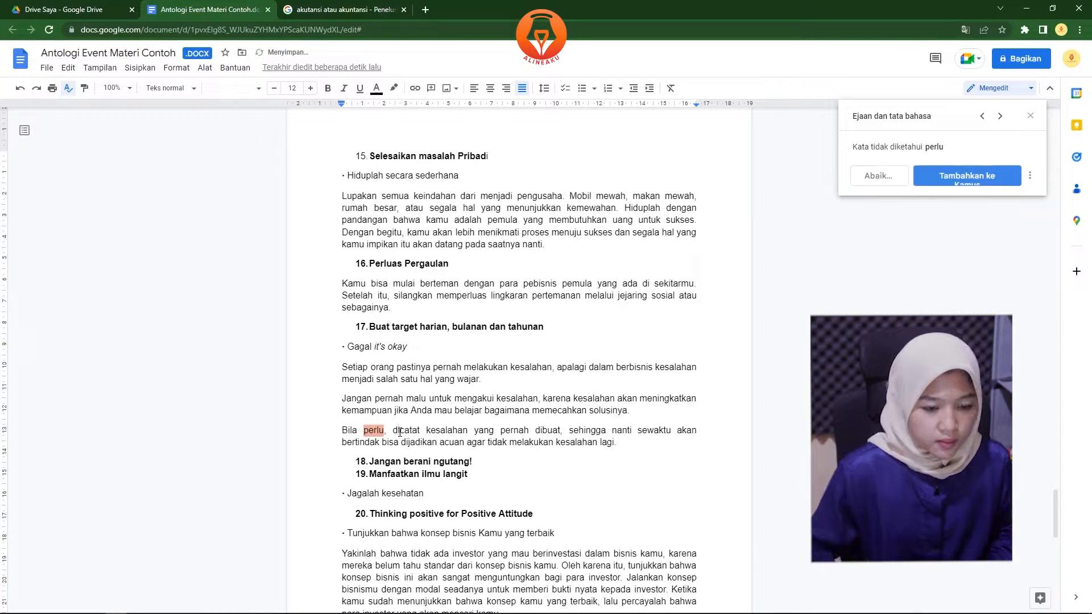
key(BackSpace)
key(BackSpace)
text(,)
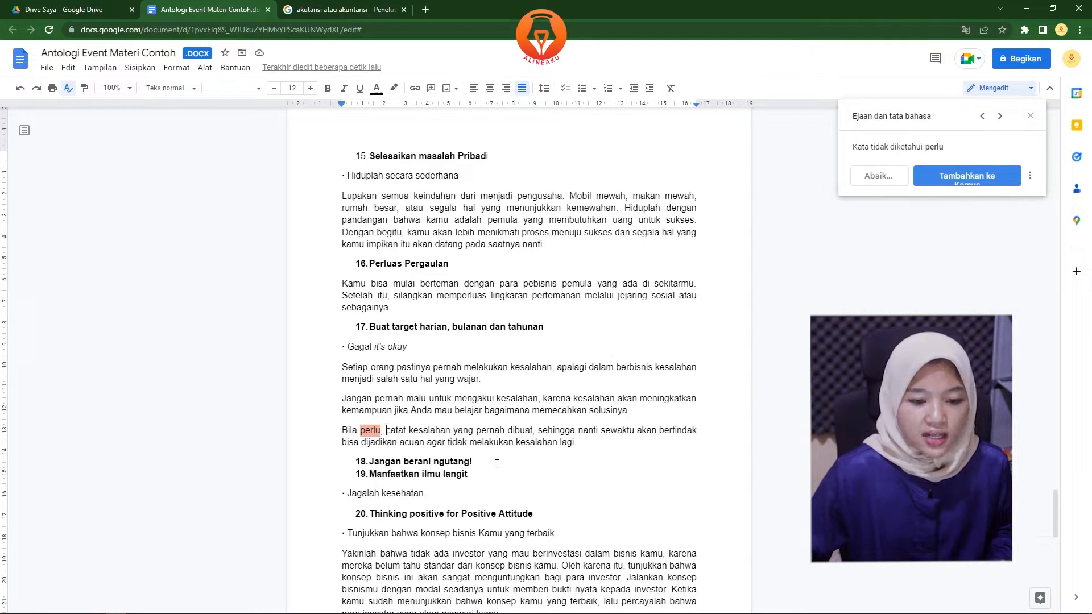
click(527, 474)
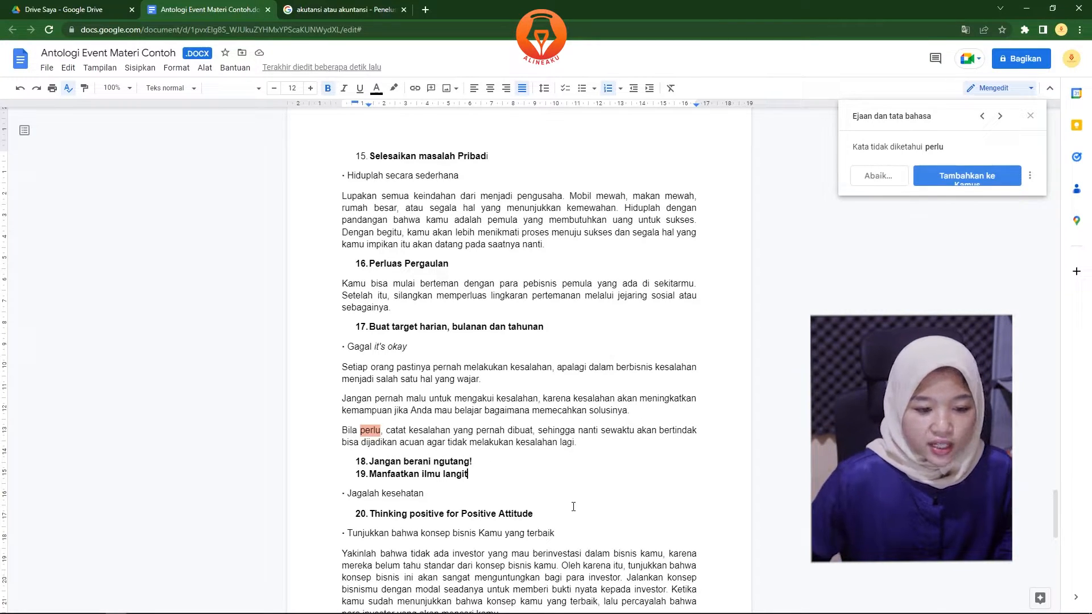
- Ignore the unknown-word flag for "perlu" and accept the replacement of "Kewirausahawan" with "Kewirausahaan"
click(878, 177)
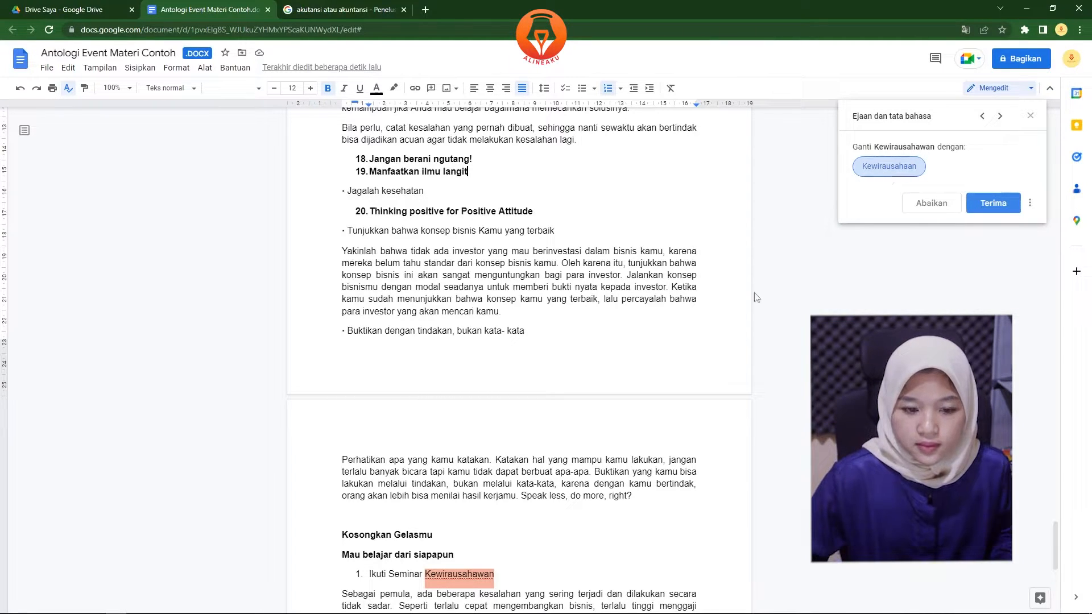
scroll(648, 451, down, 3)
scroll(648, 450, down, 1)
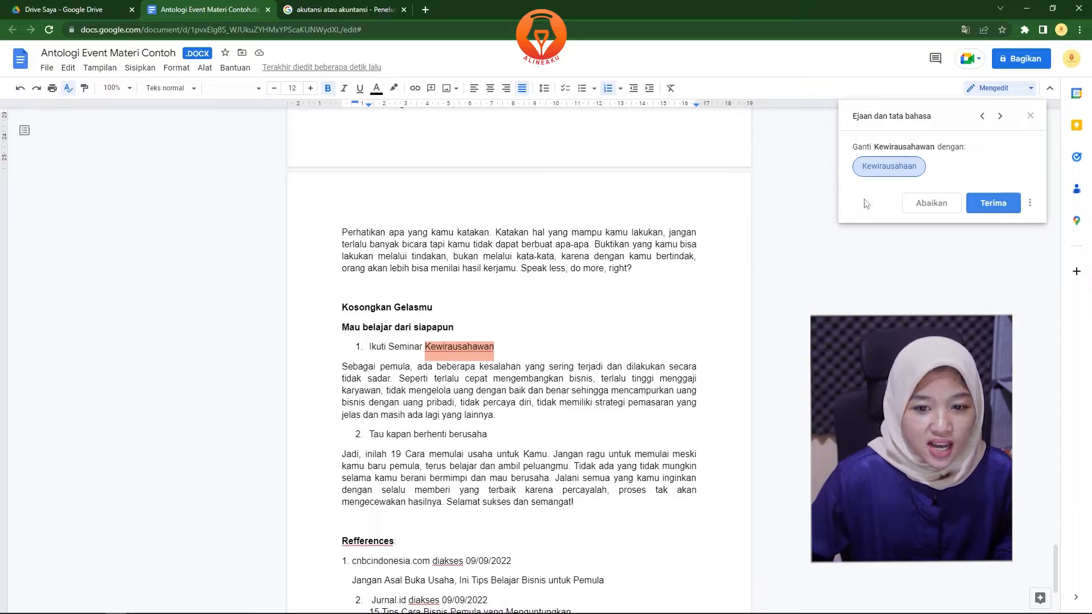
click(981, 210)
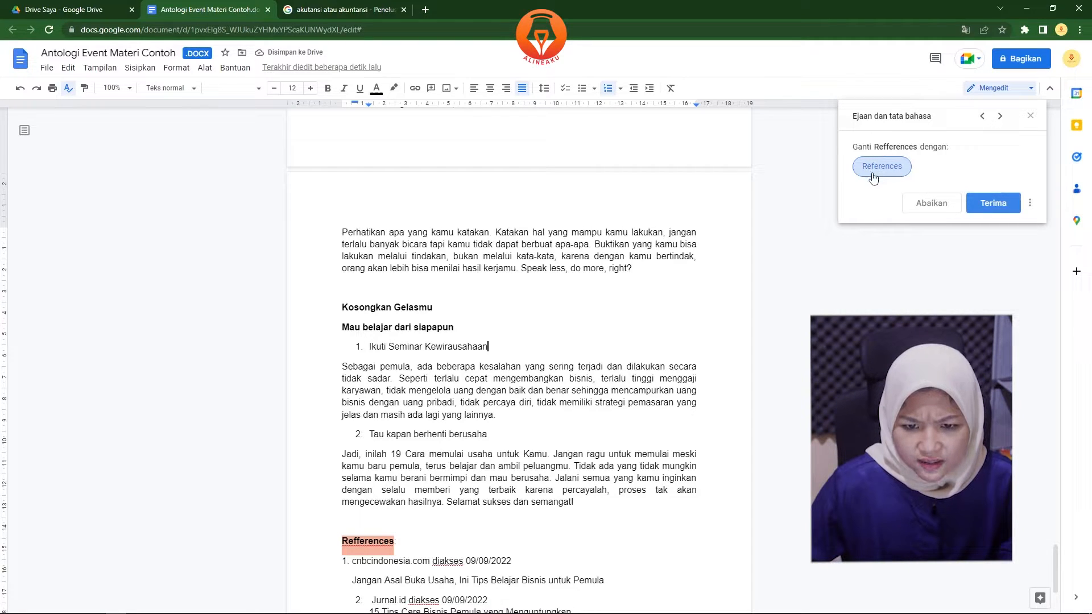
- Replace the "Refferences" heading with "Sumber Referensi :" and ignore the spelling suggestion for the old word
scroll(541, 487, down, 4)
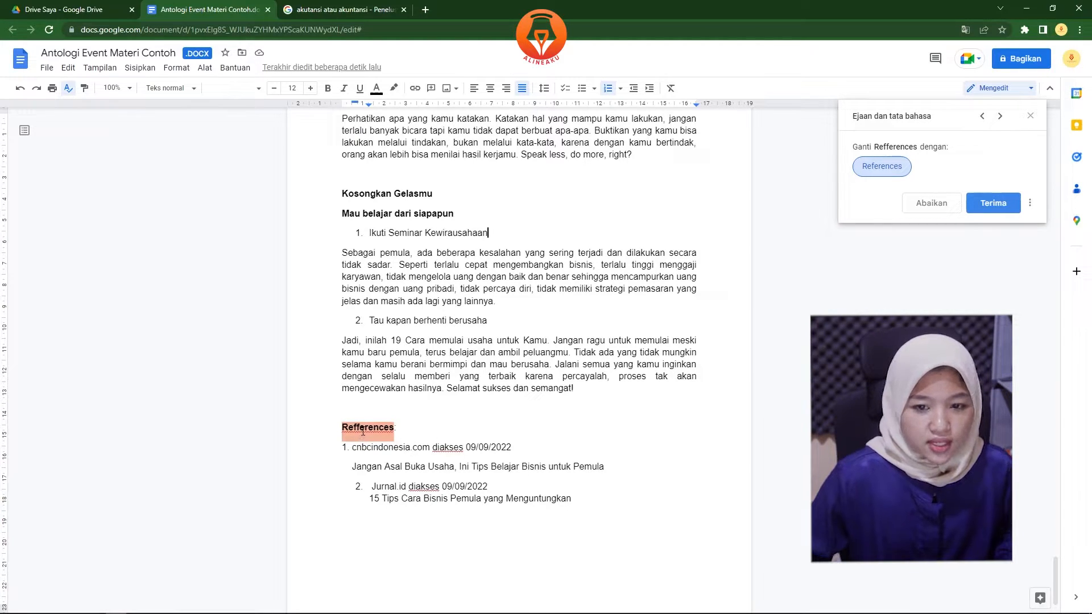
click(393, 427)
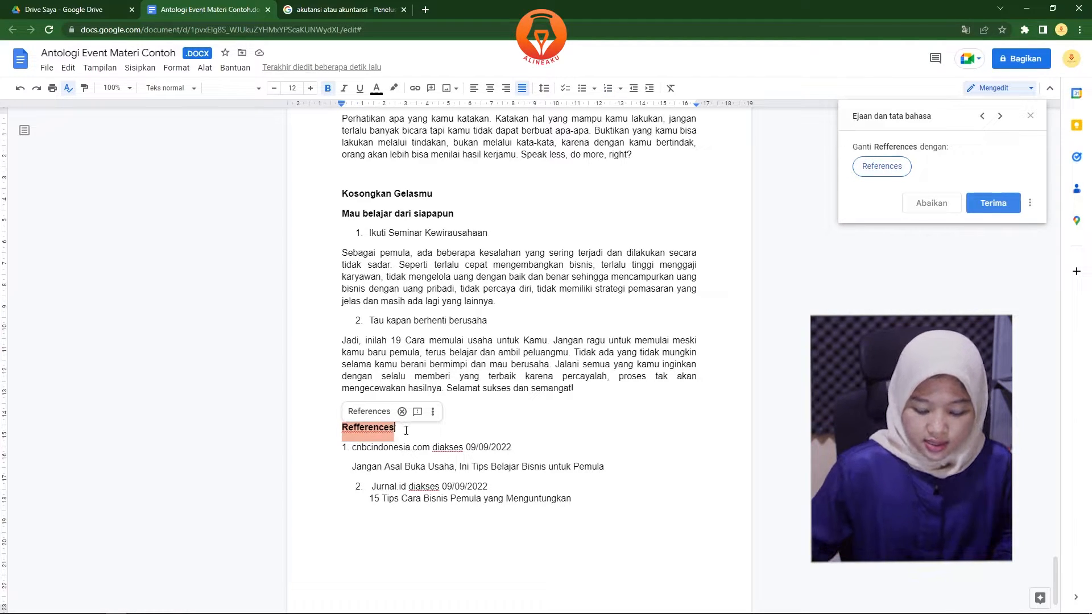
key(BackSpace)
key(BackSpace)
key(BackSpace)
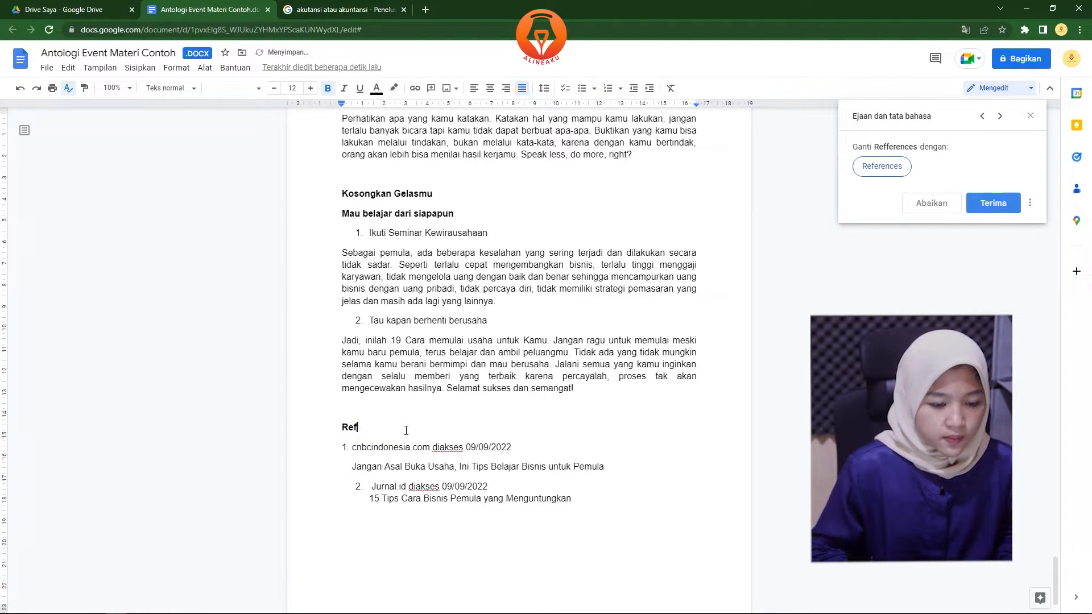
key(Caps_Lock)
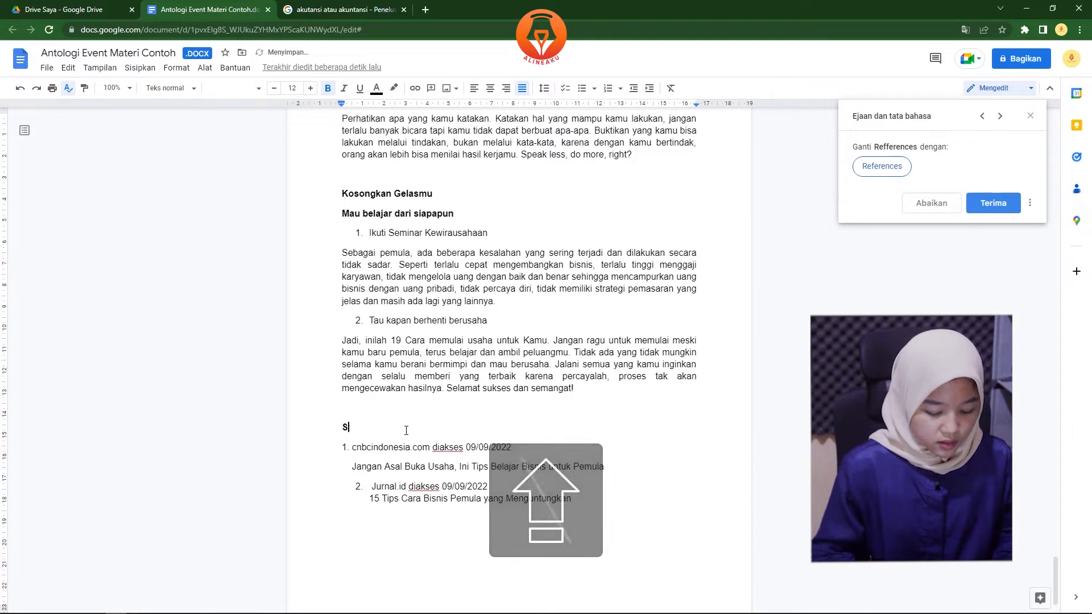
text(Sumber Referens)
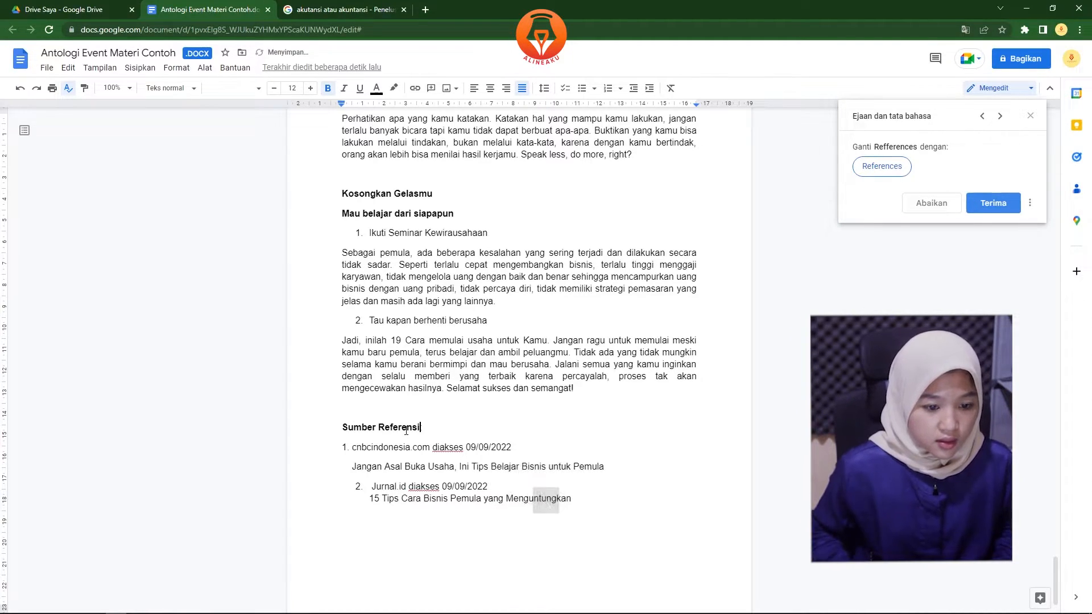
text(i )
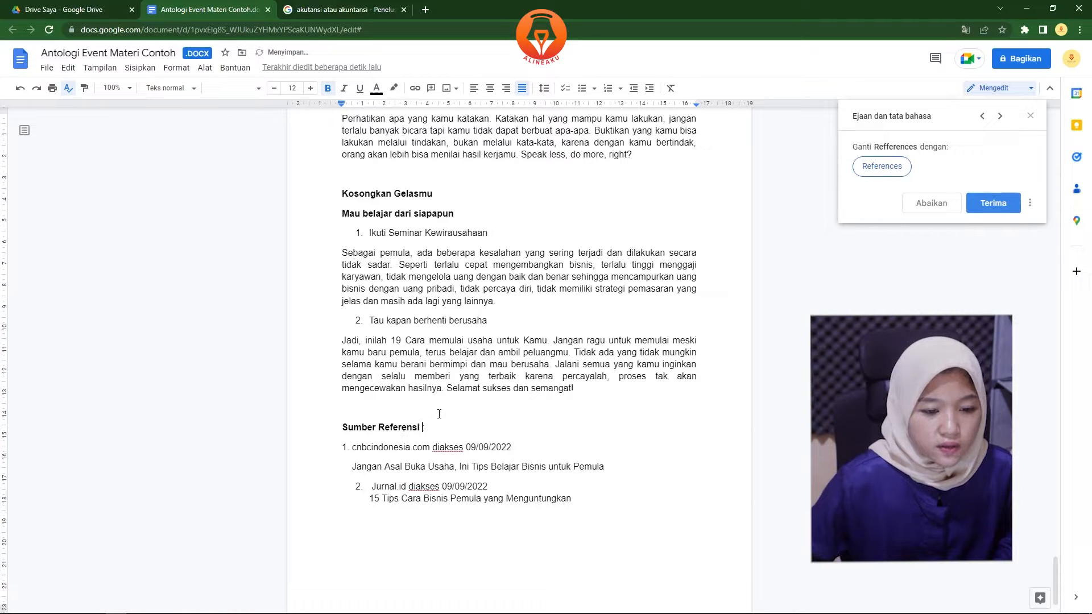
text(:)
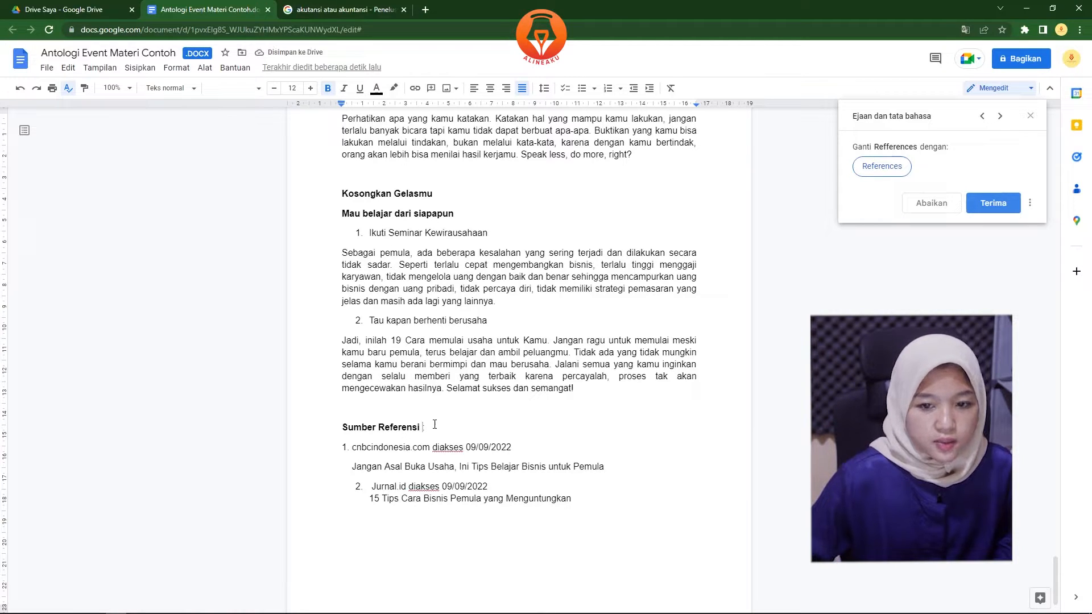
click(935, 206)
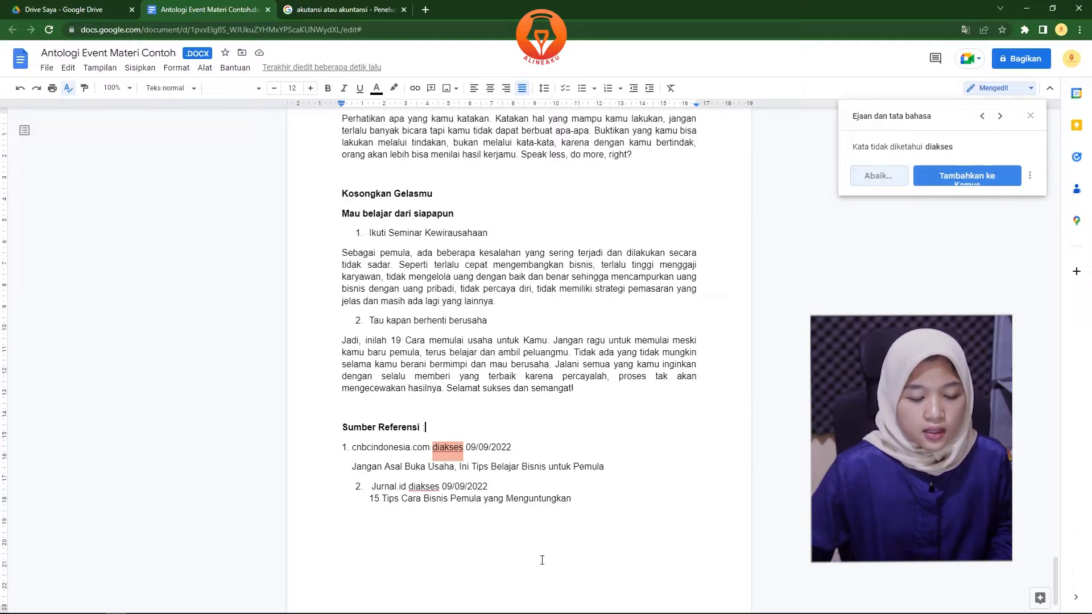
click(496, 530)
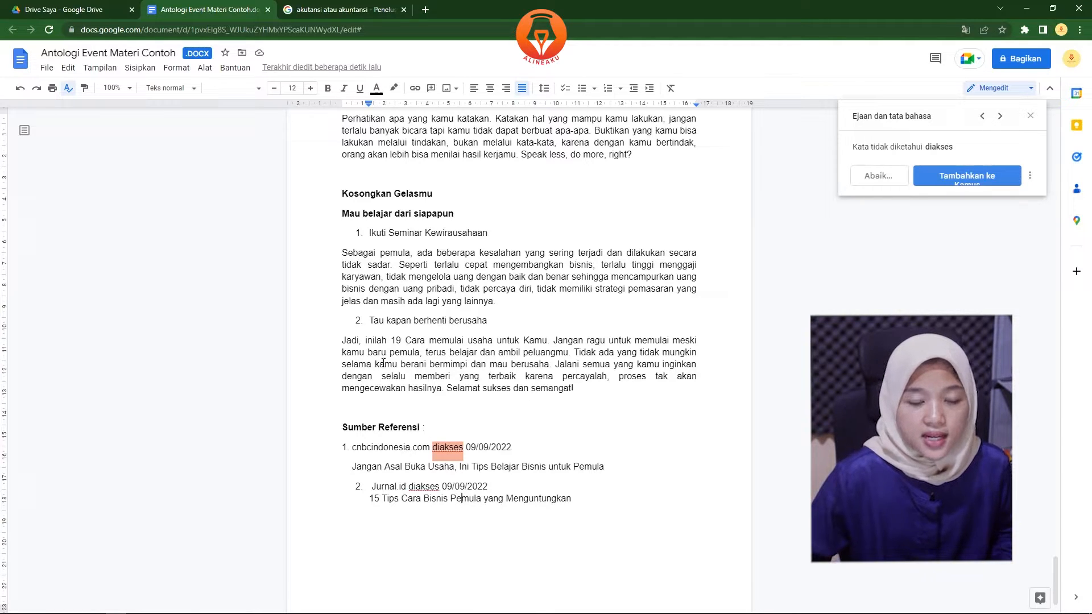
- Switch to the Google search page and search for "cara penulisan referensi dari"
click(334, 9)
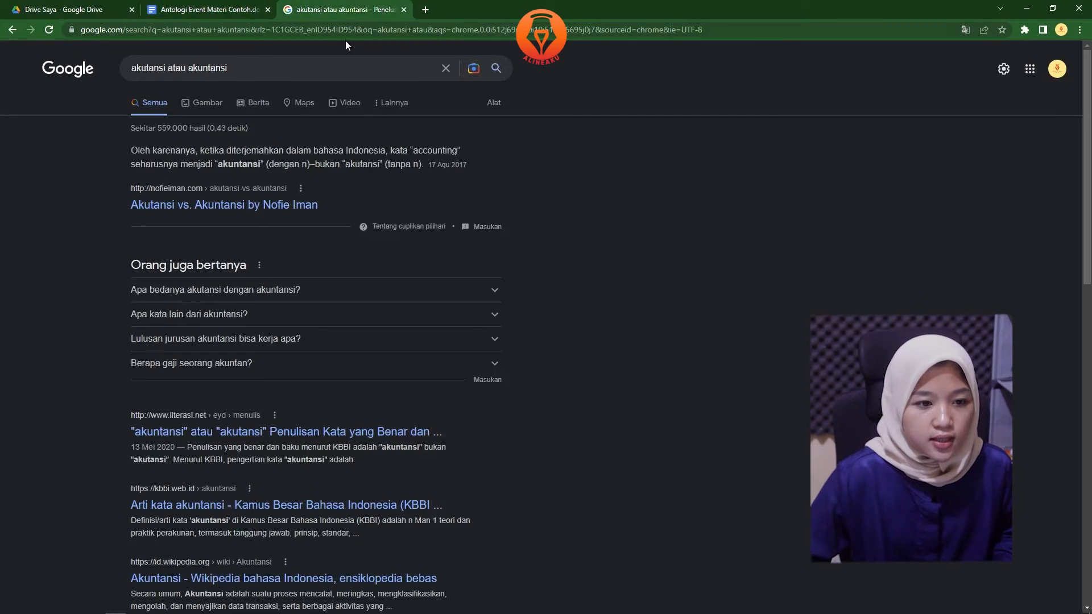
click(438, 72)
text(ca)
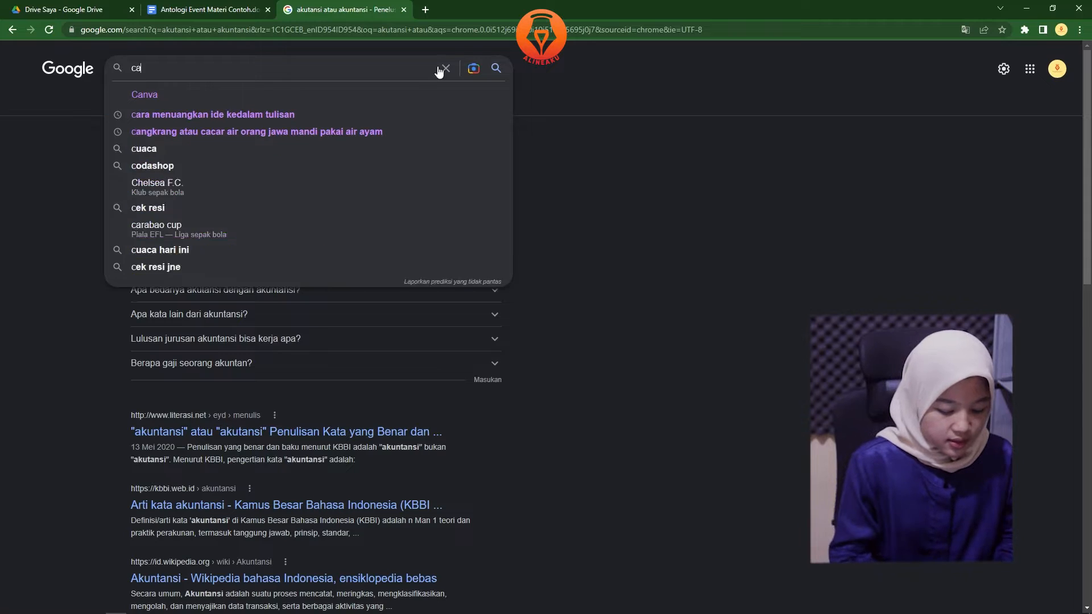
text(ra penulisa)
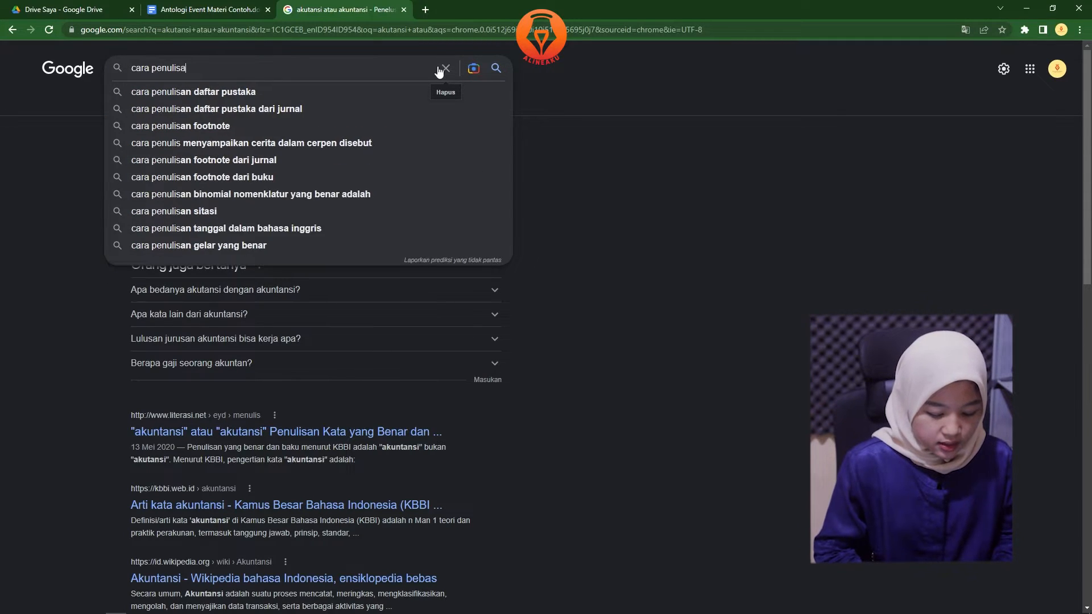
text(n referensi)
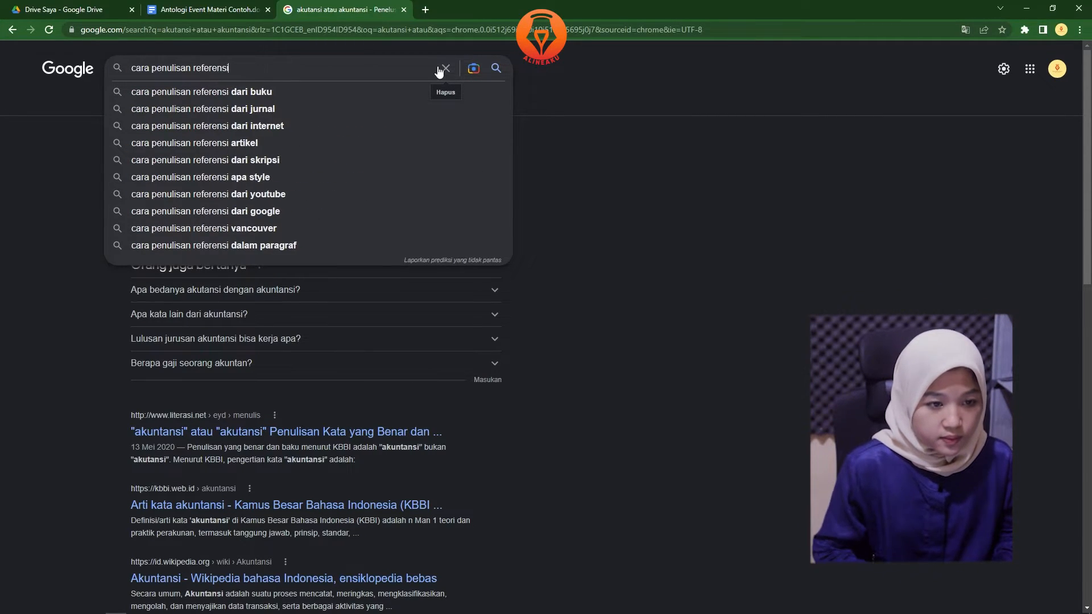
text( d)
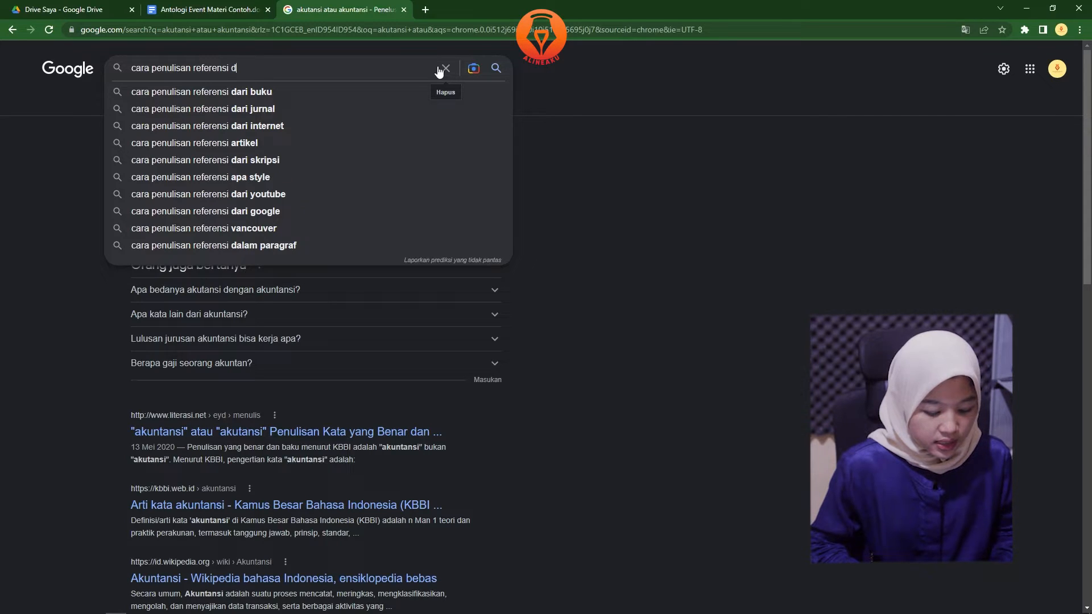
text(ari)
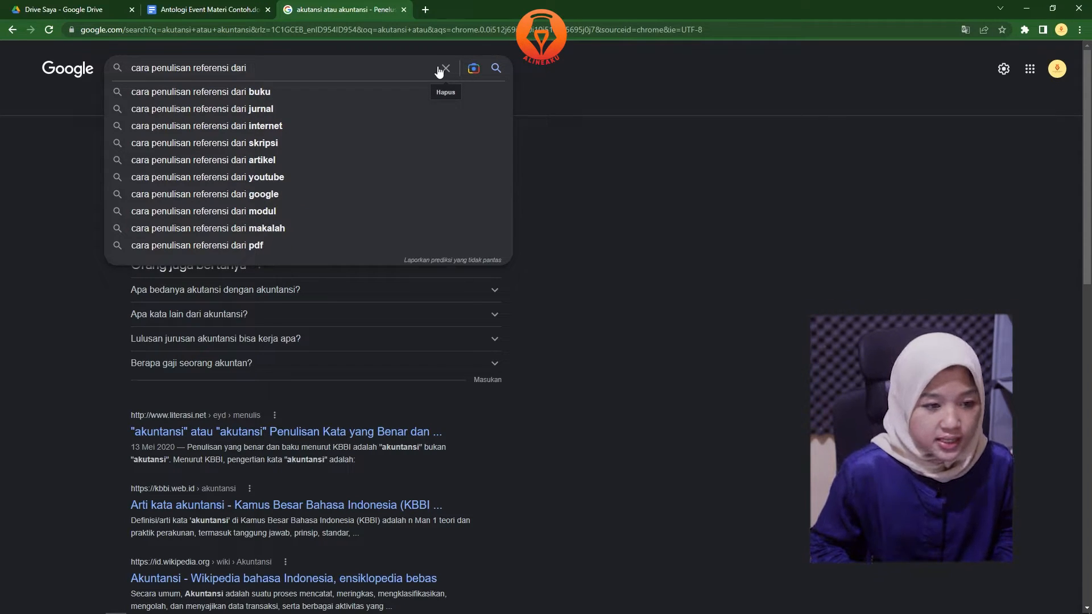
key(Return)
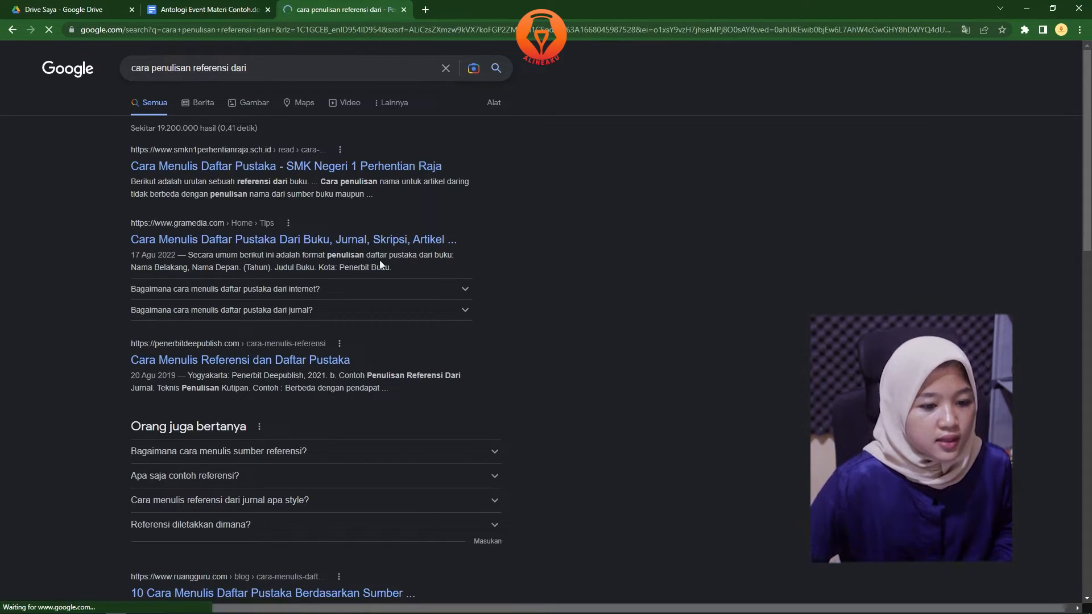
- Read the answers under the Gramedia result on writing a bibliography from the internet and from journals
click(353, 290)
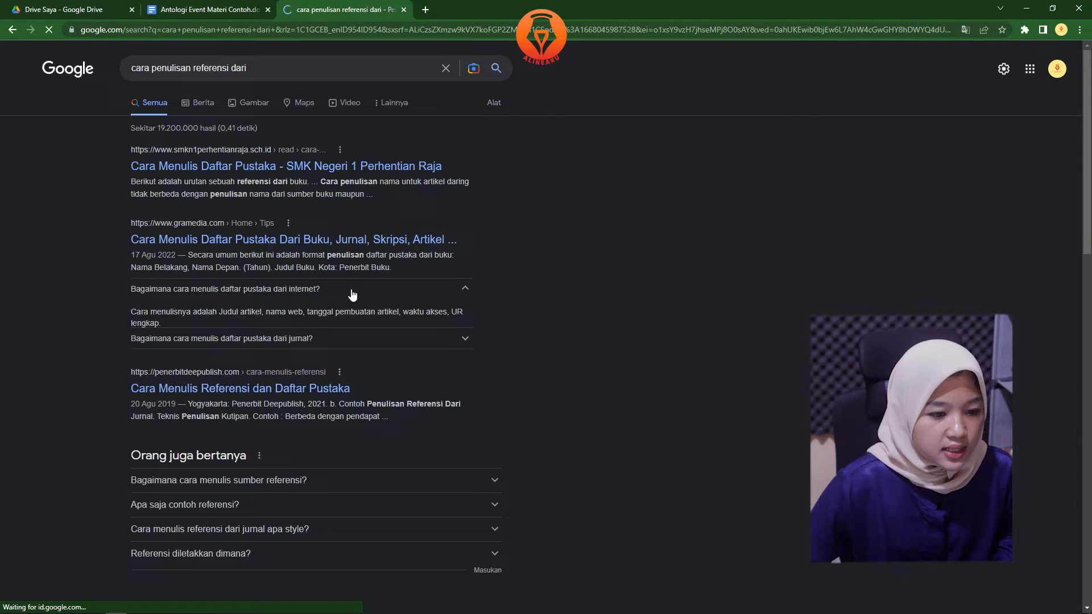
click(349, 348)
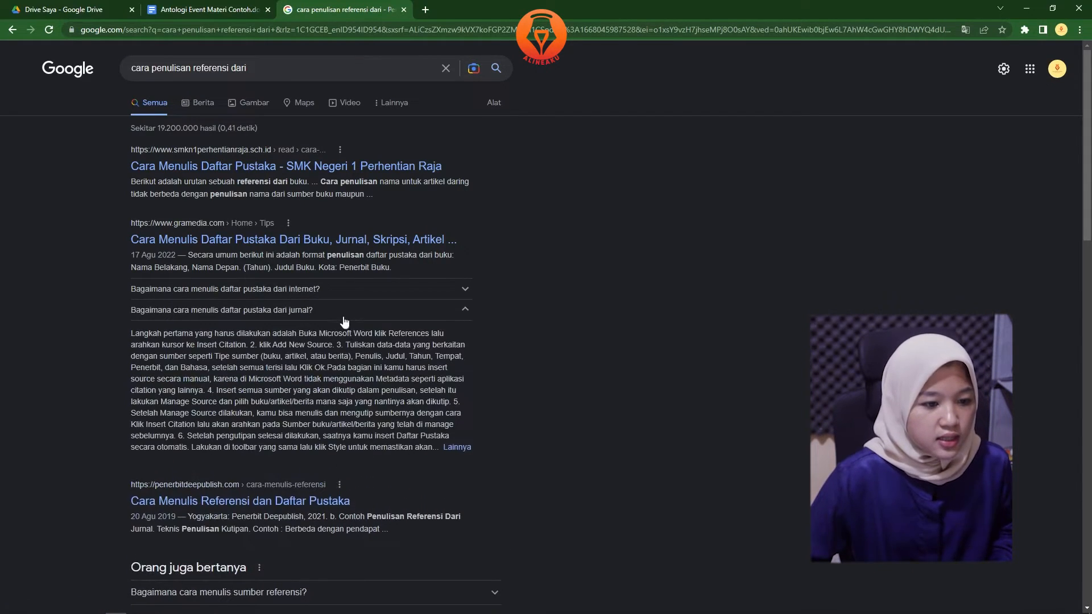
click(347, 311)
click(347, 311)
click(345, 293)
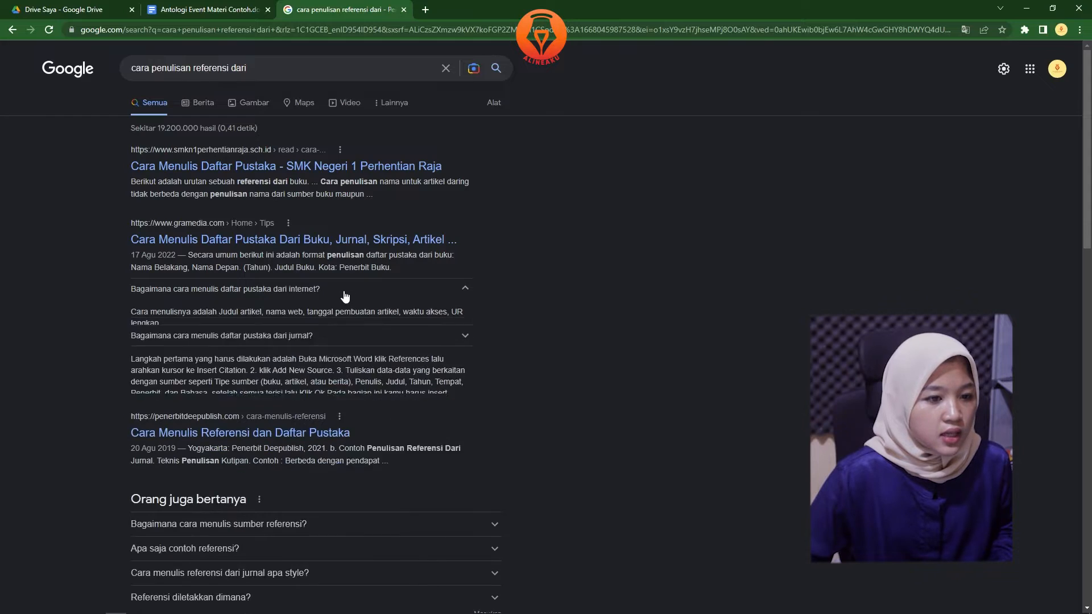
- Return to the manuscript and ignore the unknown-word flags for "diakses" in the first reference and "berinovasi" in heading 11
click(223, 12)
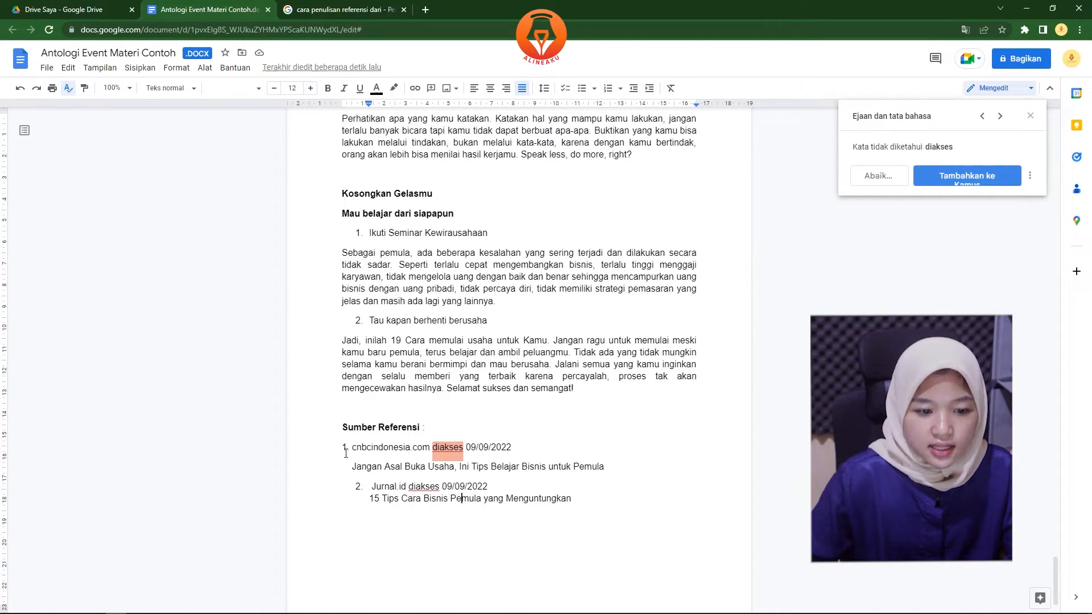
mouse_move(341, 425)
mouse_down()
mouse_move(359, 469)
mouse_move(584, 513)
mouse_up()
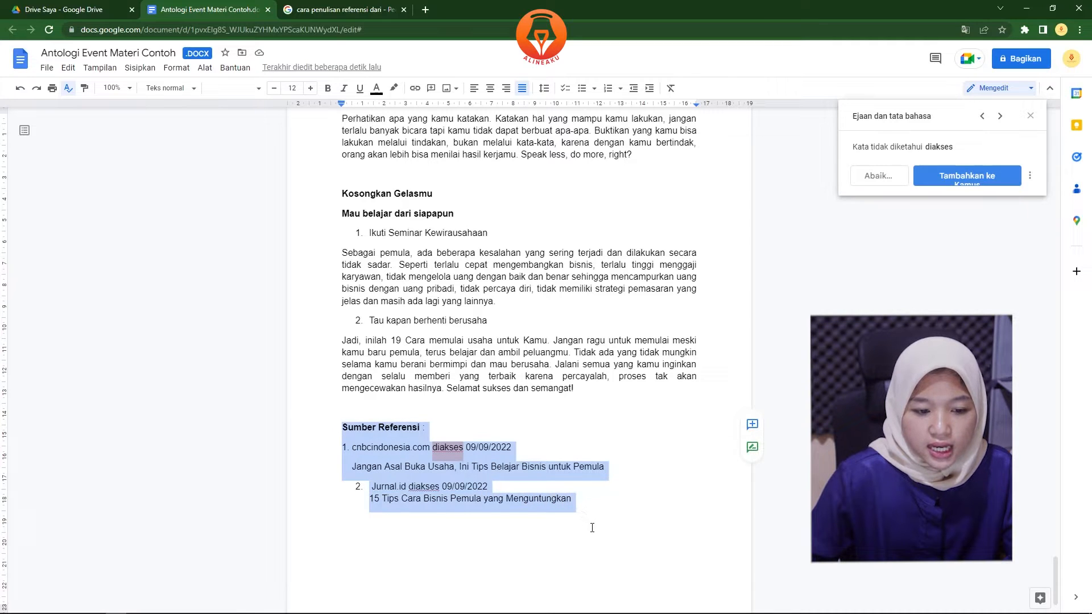
click(592, 528)
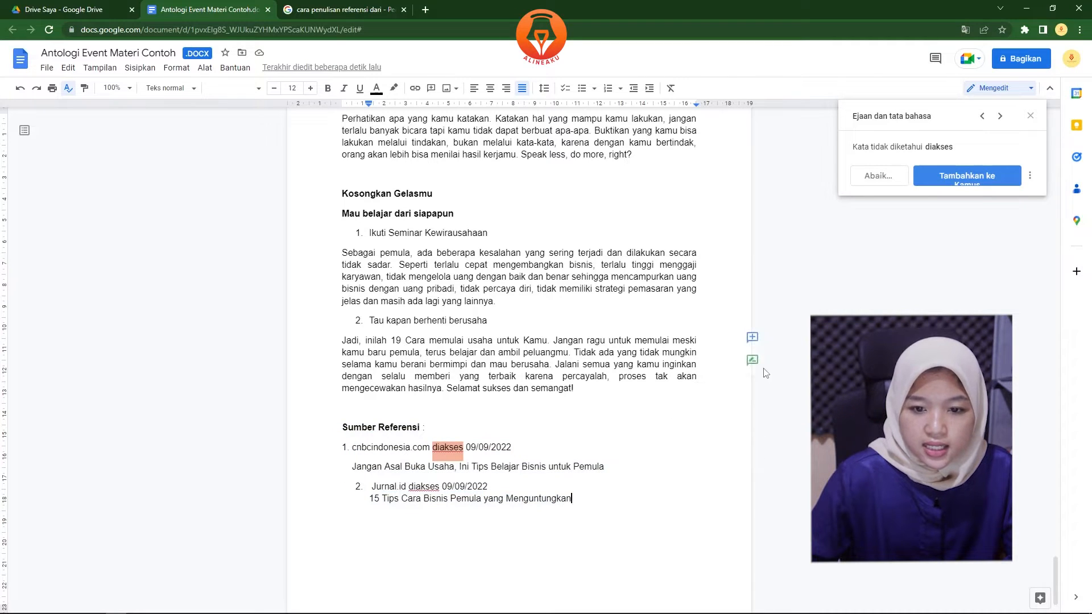
click(880, 176)
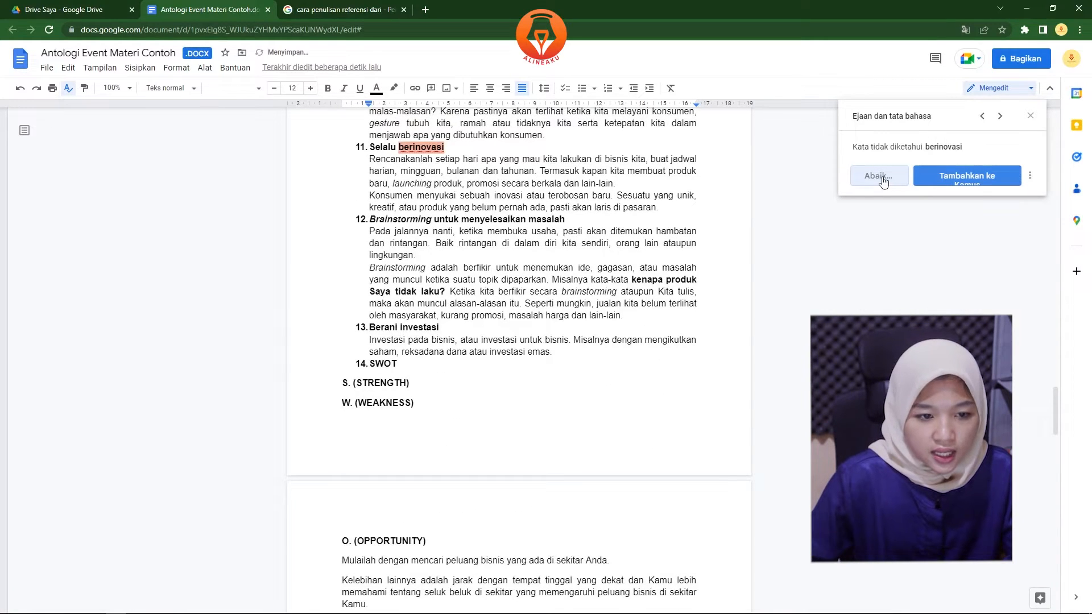
click(880, 176)
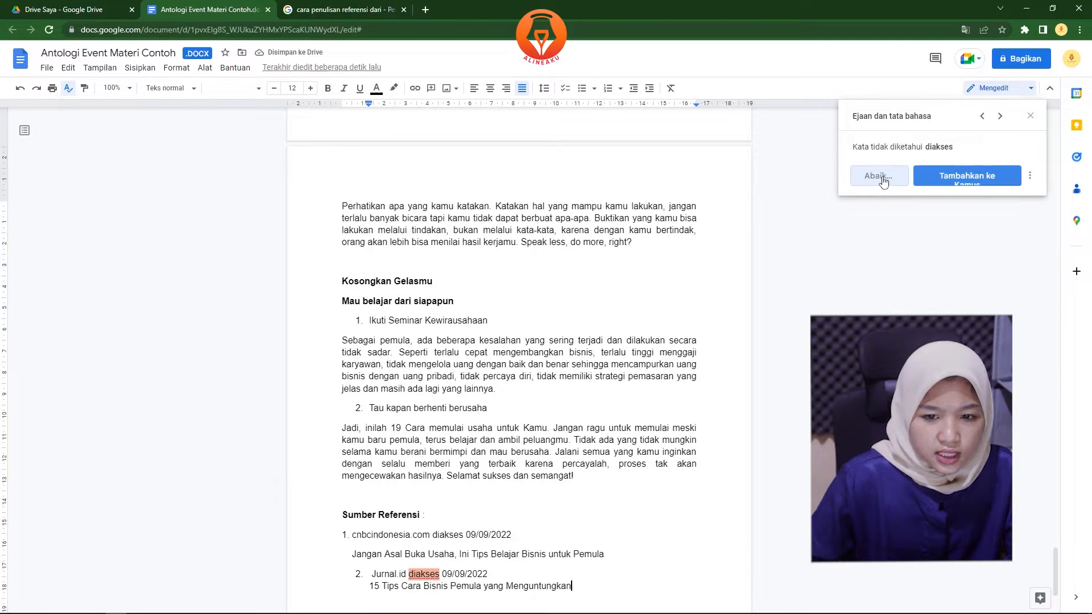
- Ignore the unknown-word flag for "diakses" in the second reference and look back over the manuscript to its opening page
click(879, 176)
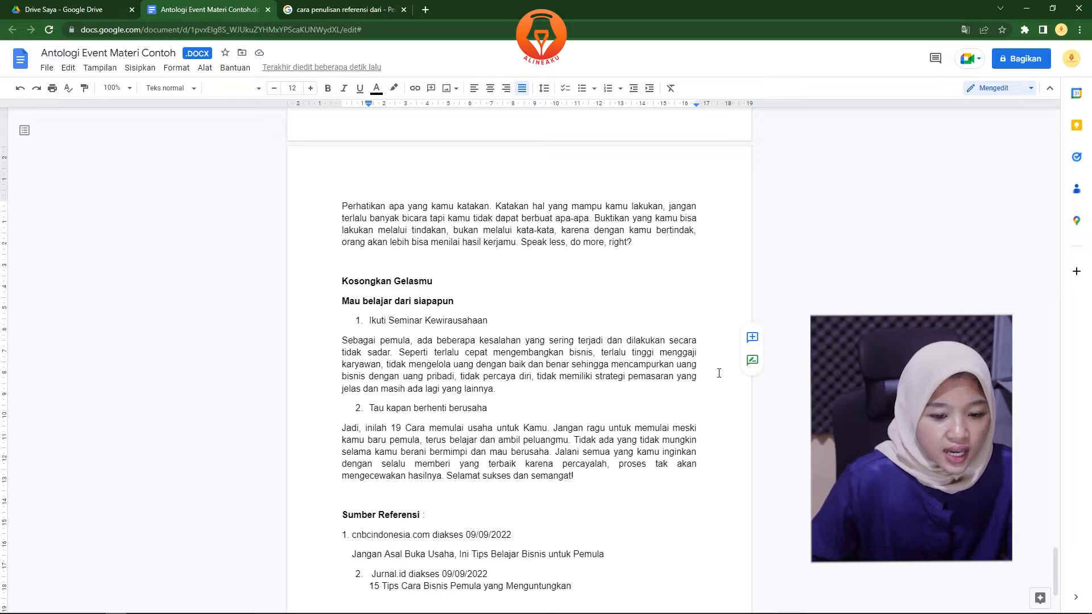
scroll(720, 387, down, 3)
scroll(719, 403, up, 20)
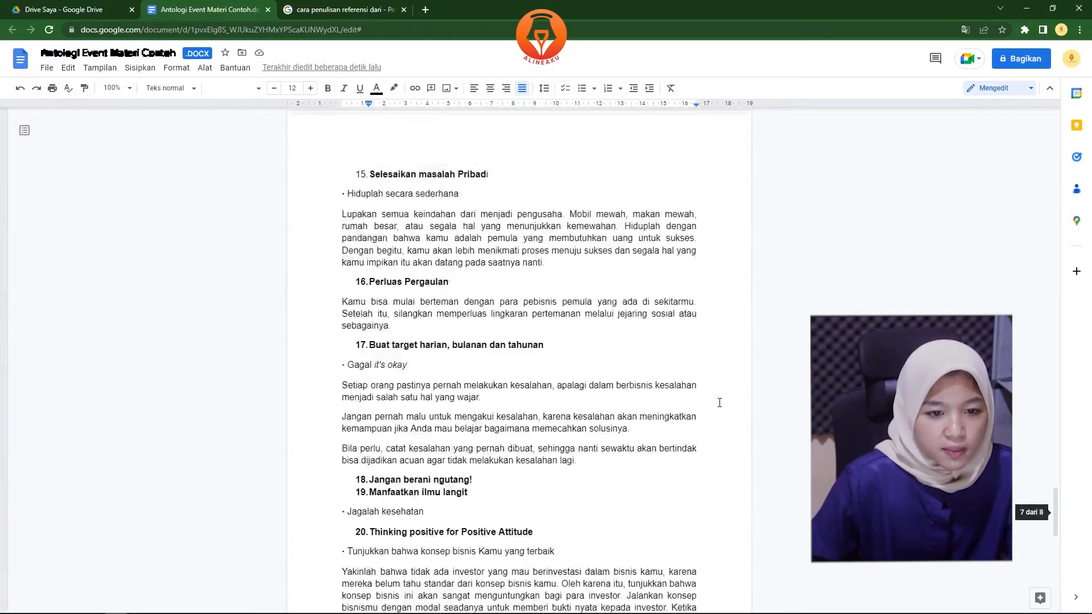
scroll(719, 402, up, 20)
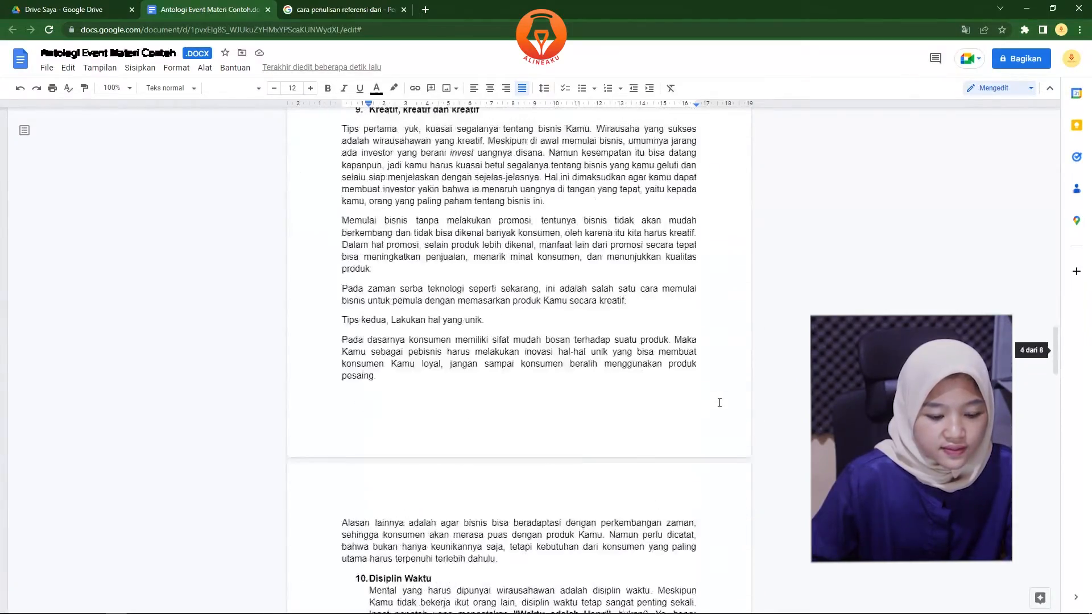
scroll(719, 403, up, 20)
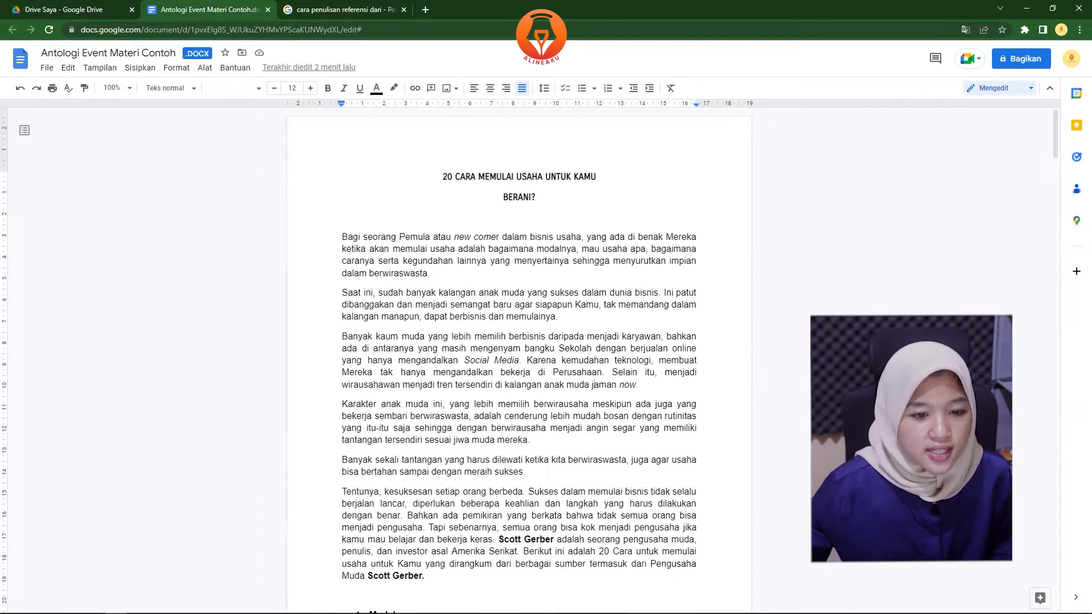
scroll(680, 357, up, 1)
scroll(679, 357, down, 10)
scroll(705, 313, up, 12)
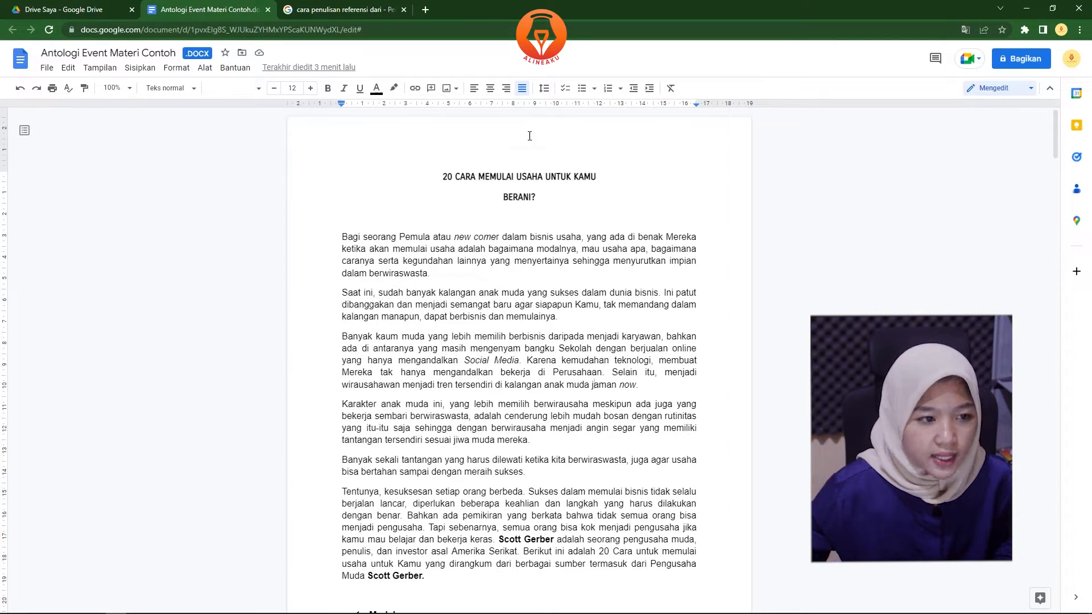
- Reopen Antologi Event Materi Contoh.docx from Google Drive and run the spelling and grammar check on it again
click(121, 8)
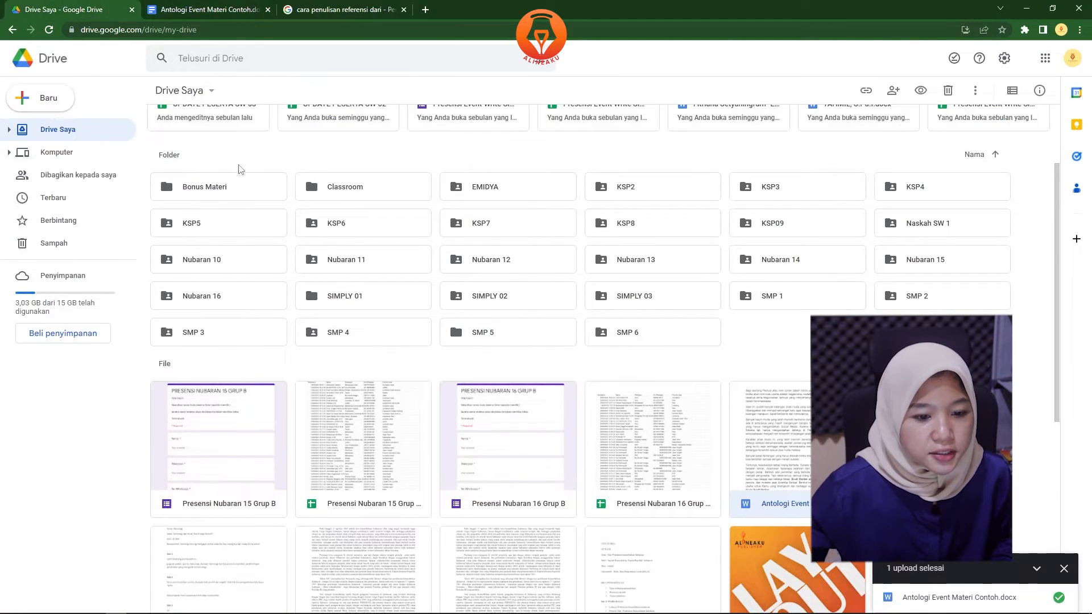
double_click(799, 481)
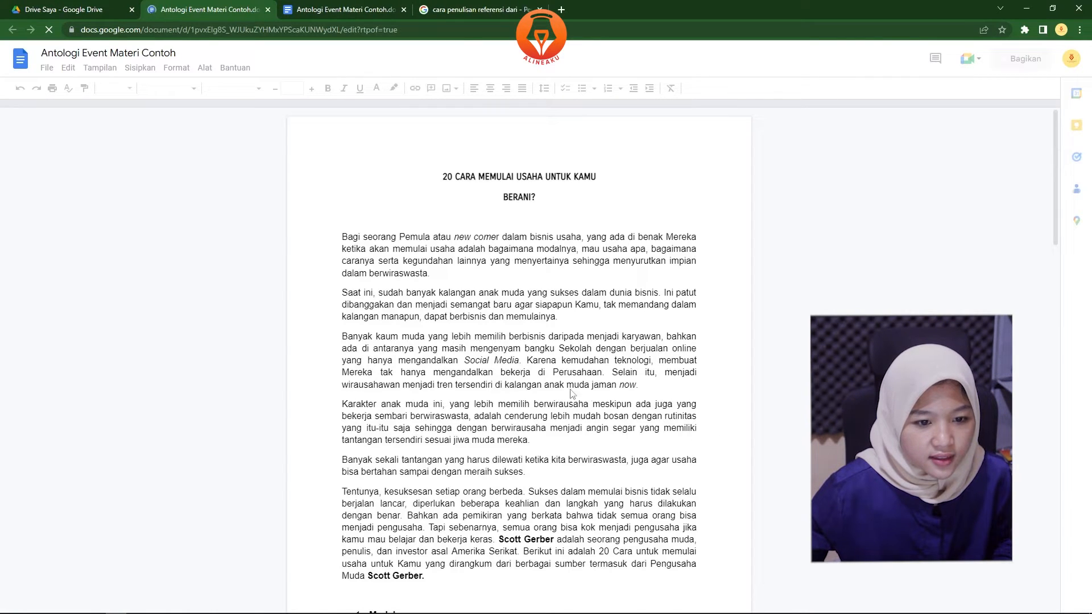
scroll(571, 393, down, 7)
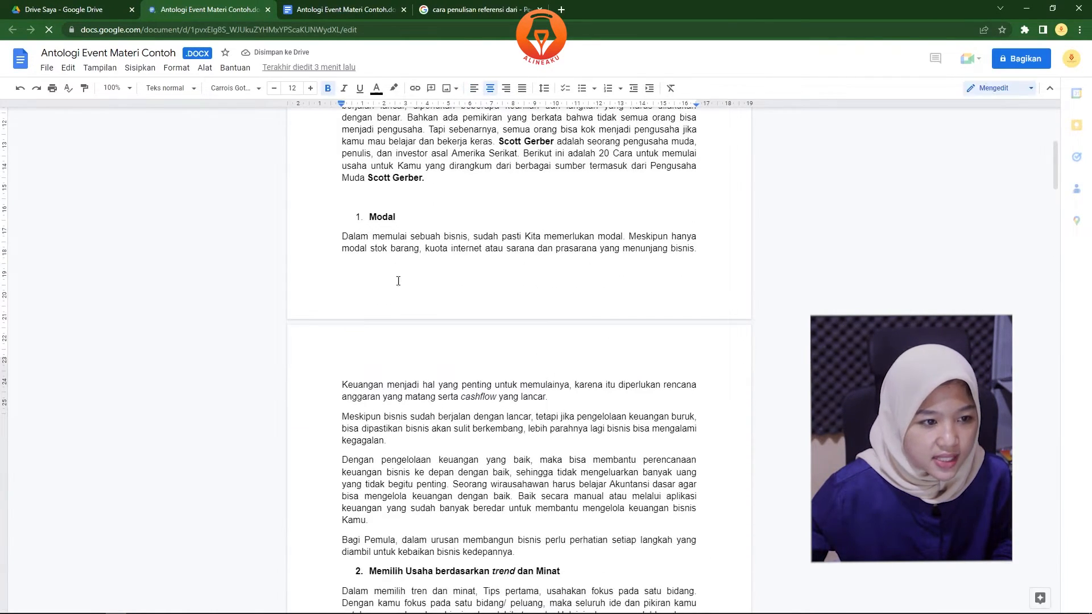
click(204, 68)
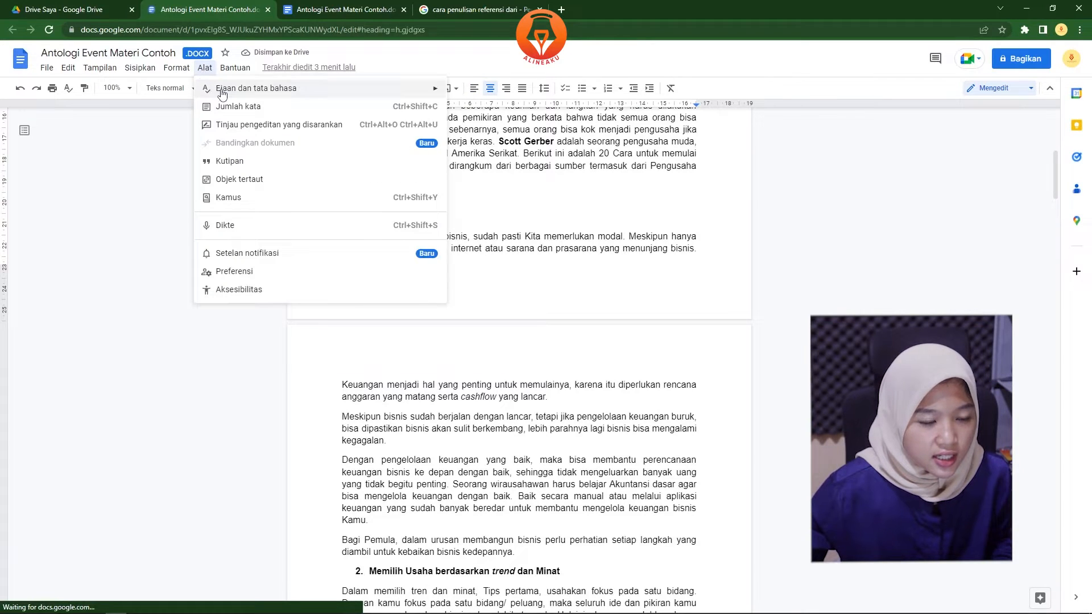
mouse_move(221, 93)
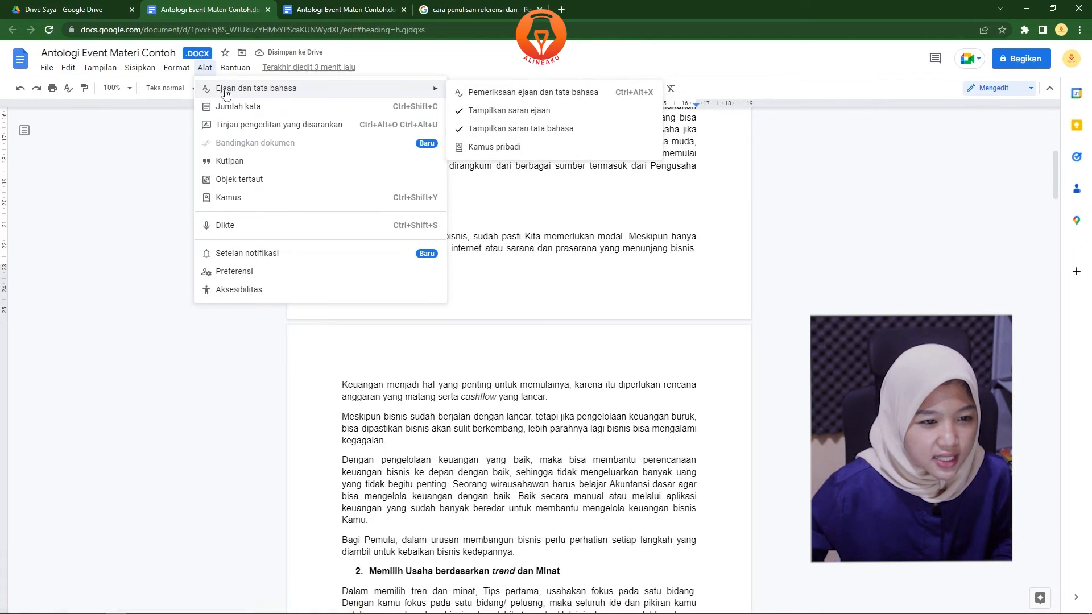
click(487, 93)
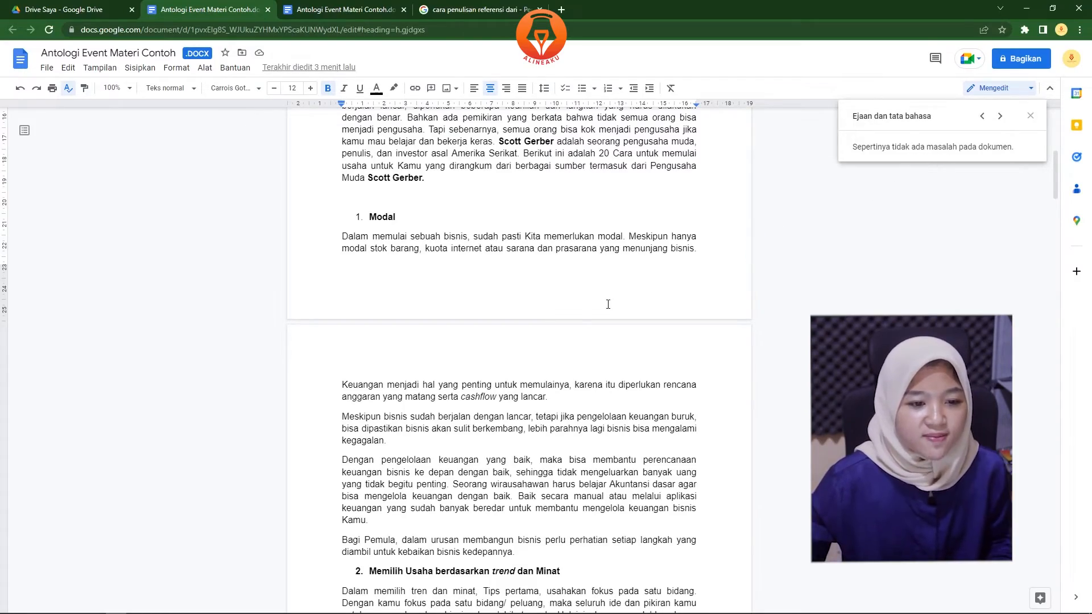
scroll(719, 402, up, 20)
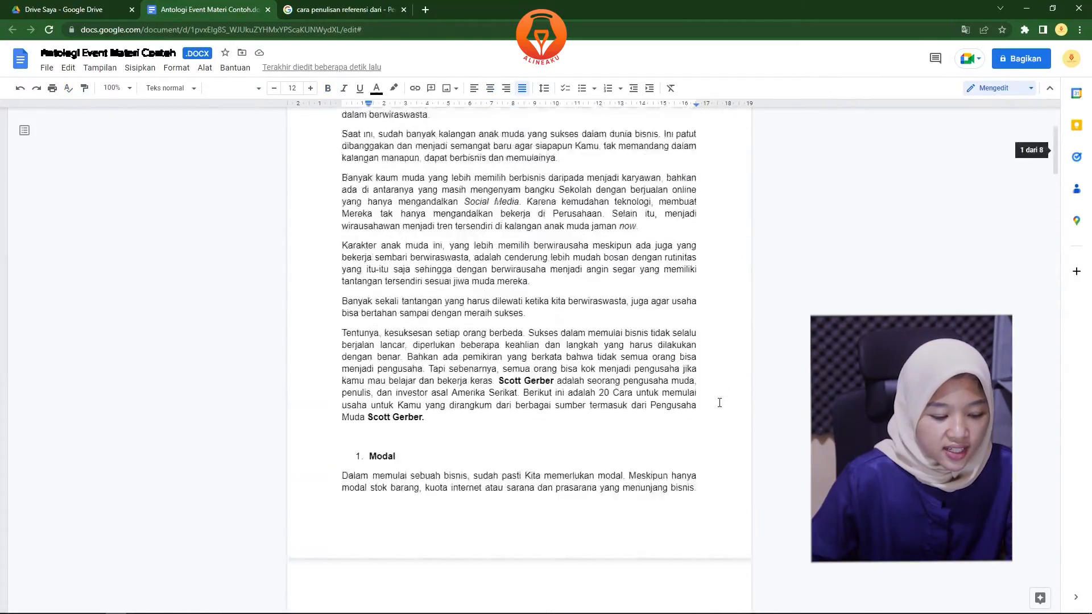
scroll(720, 402, up, 3)
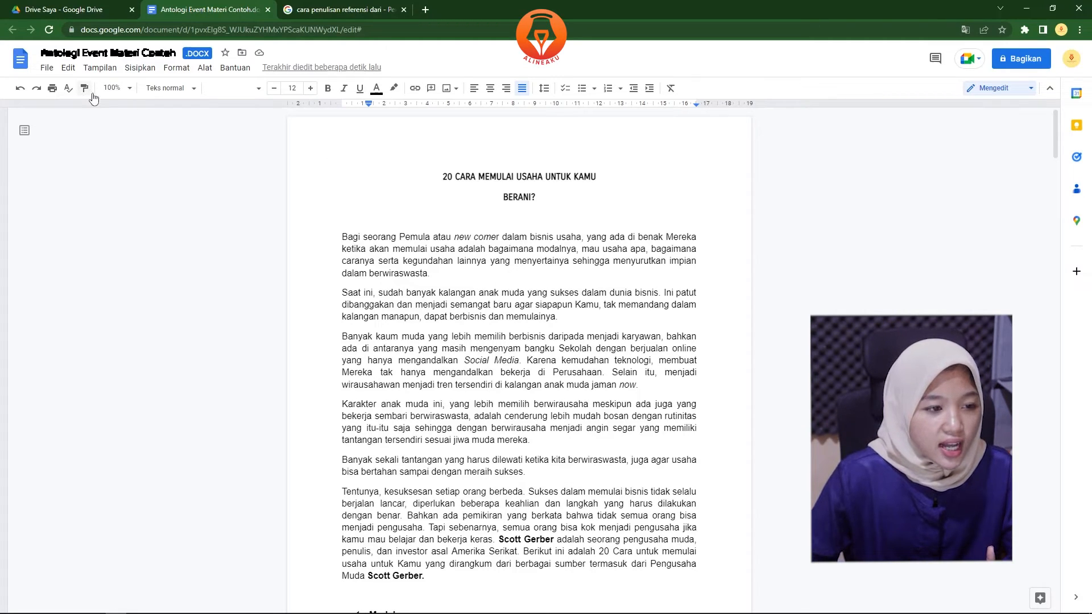
click(233, 68)
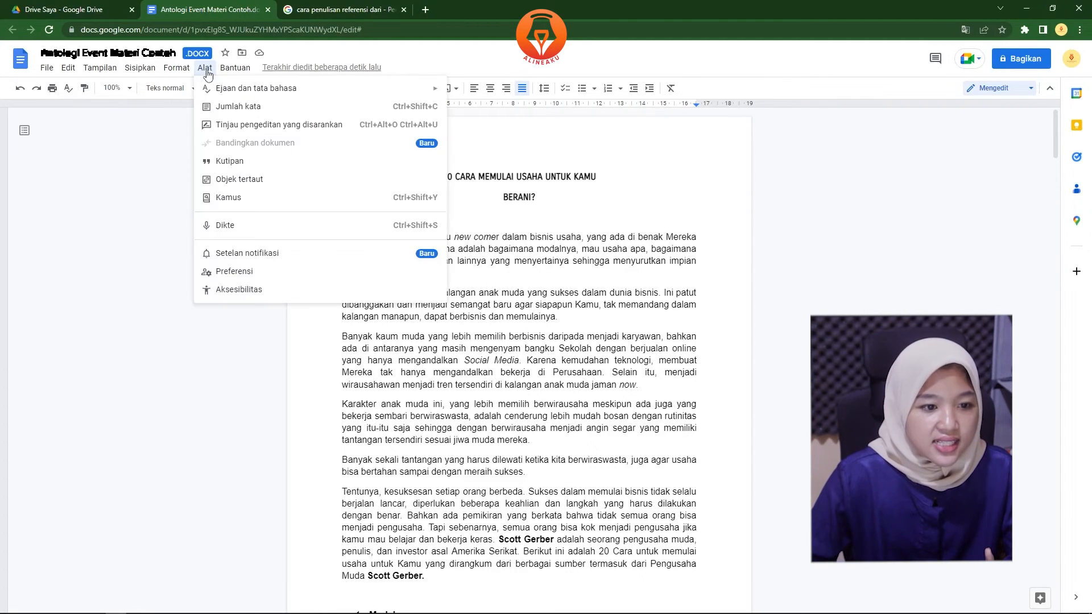
mouse_move(206, 68)
mouse_move(355, 90)
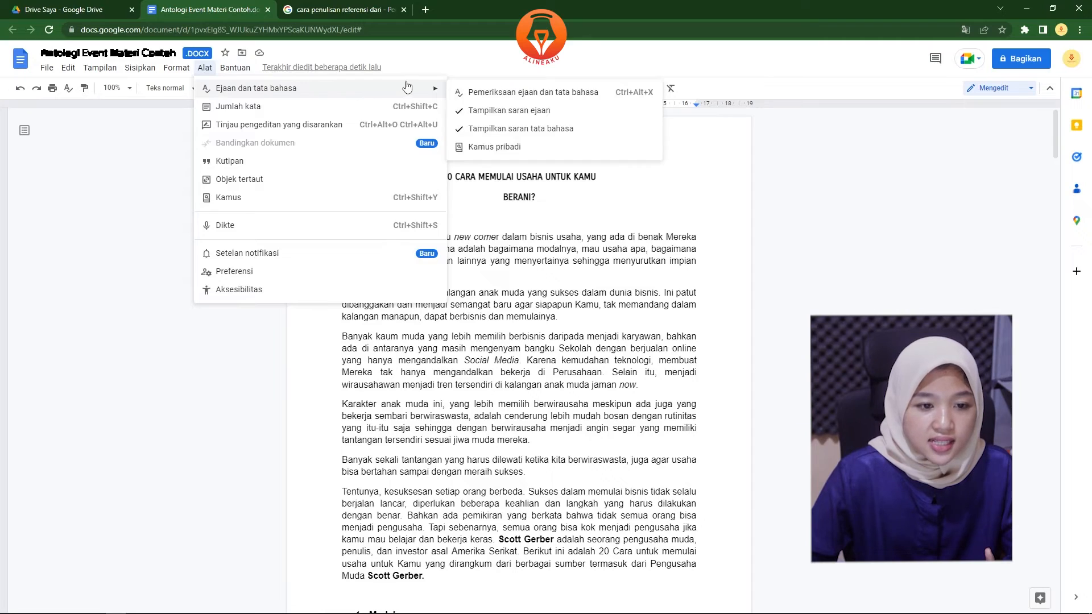
click(482, 130)
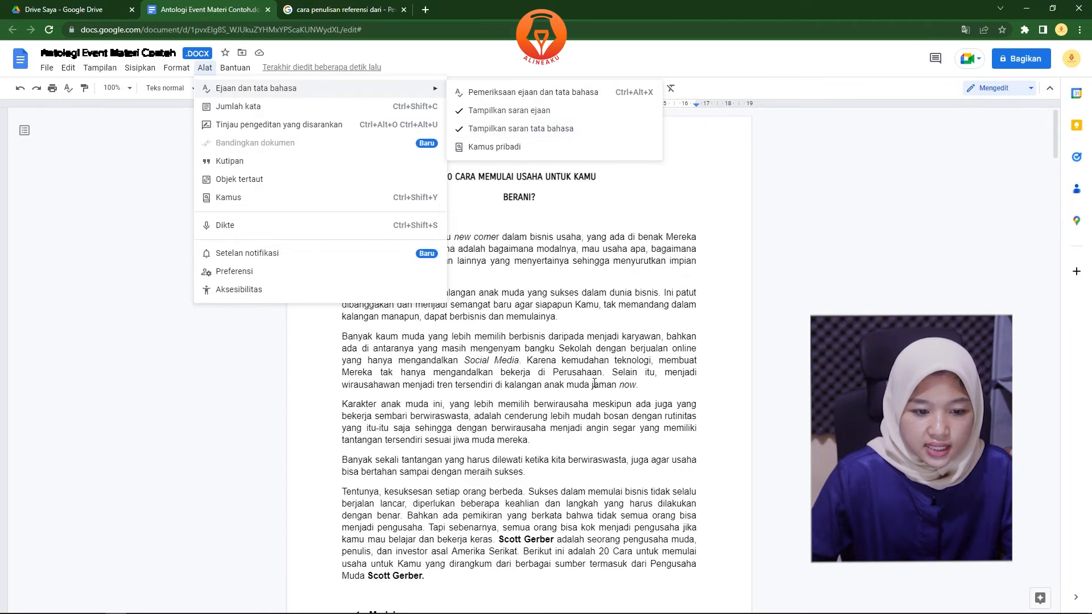